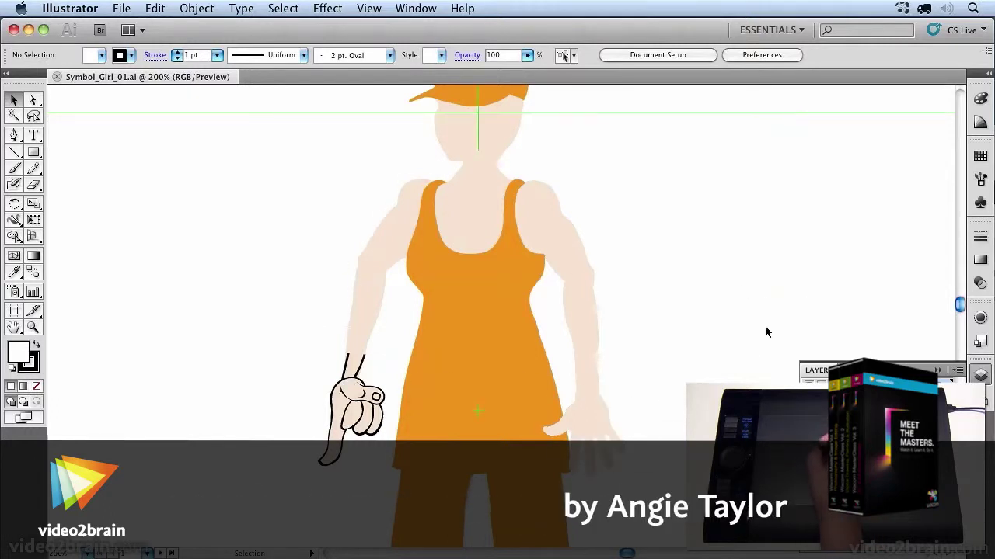
# - Isolate the orange tank top's Short Sleeve Shirt layer for editing
pyautogui.click(938, 371)
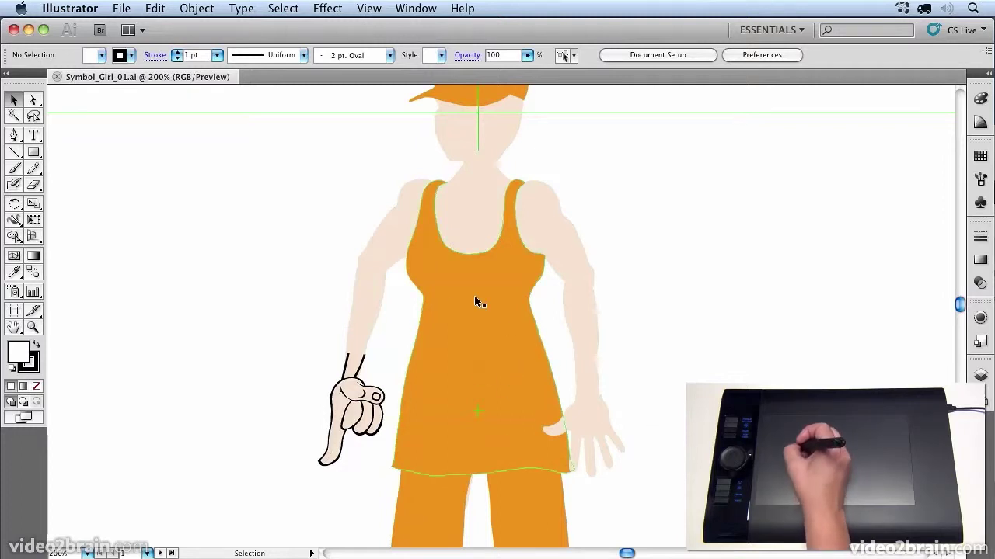
pyautogui.click(486, 334)
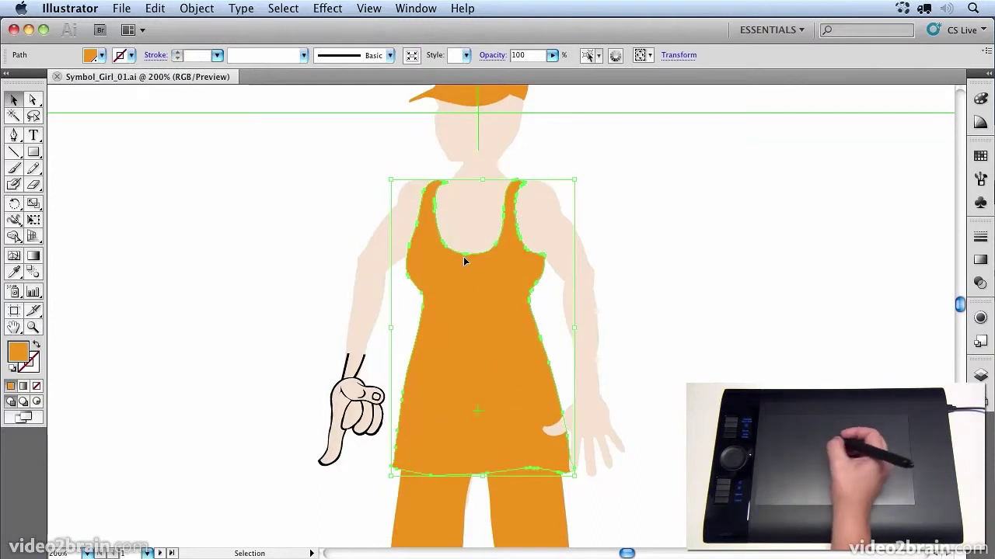
pyautogui.click(979, 375)
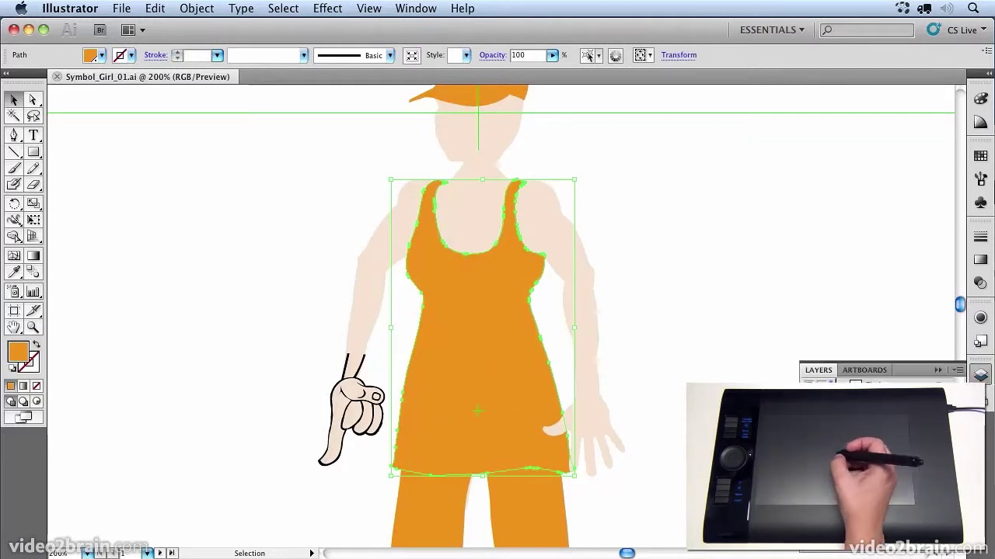
pyautogui.click(957, 373)
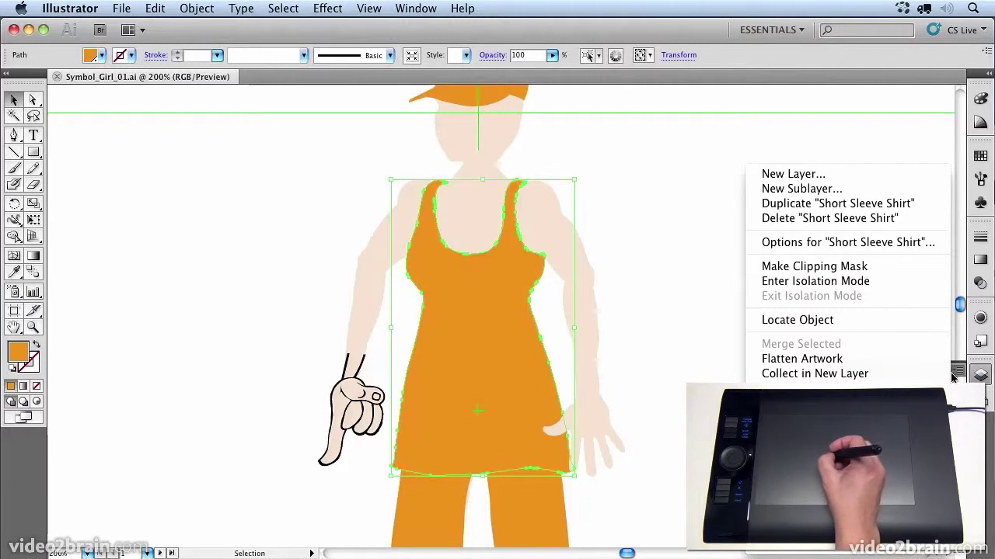
pyautogui.click(823, 281)
pyautogui.rightClick(469, 335)
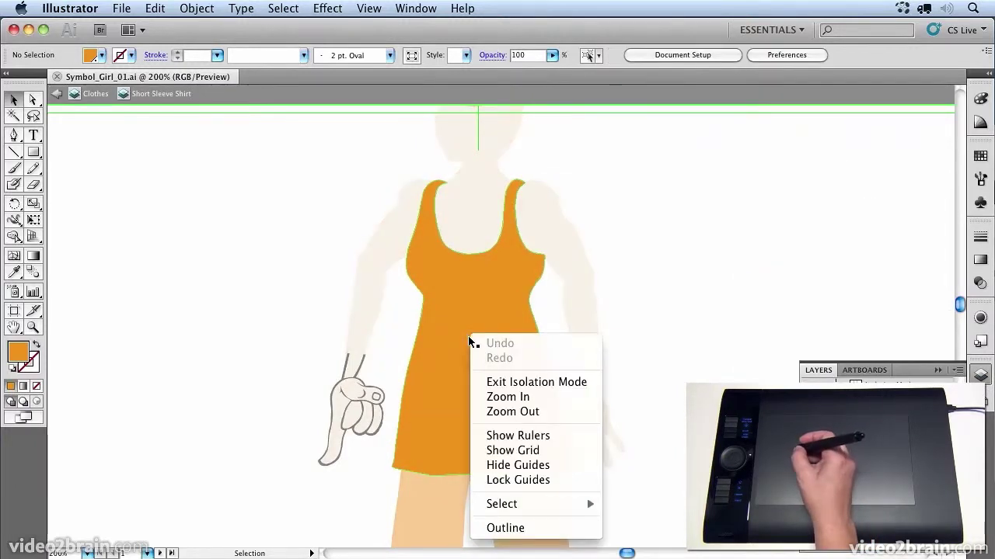
pyautogui.click(455, 387)
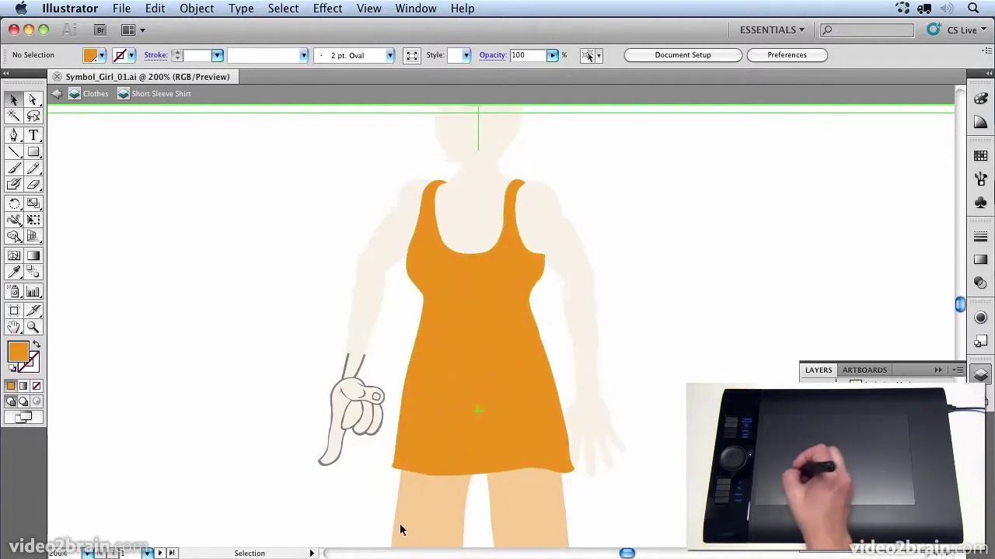
# - Detach the symbolism tools as a floating set beside the figure, with the Symbol Sprayer active
pyautogui.click(16, 297)
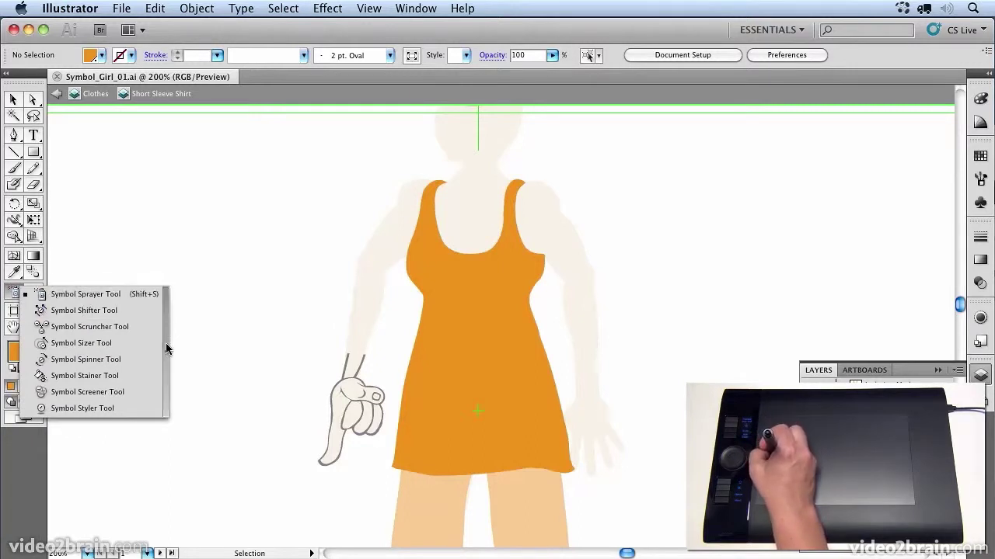
pyautogui.moveTo(167, 349); pyautogui.dragTo(176, 344)
pyautogui.moveTo(132, 290); pyautogui.dragTo(302, 167)
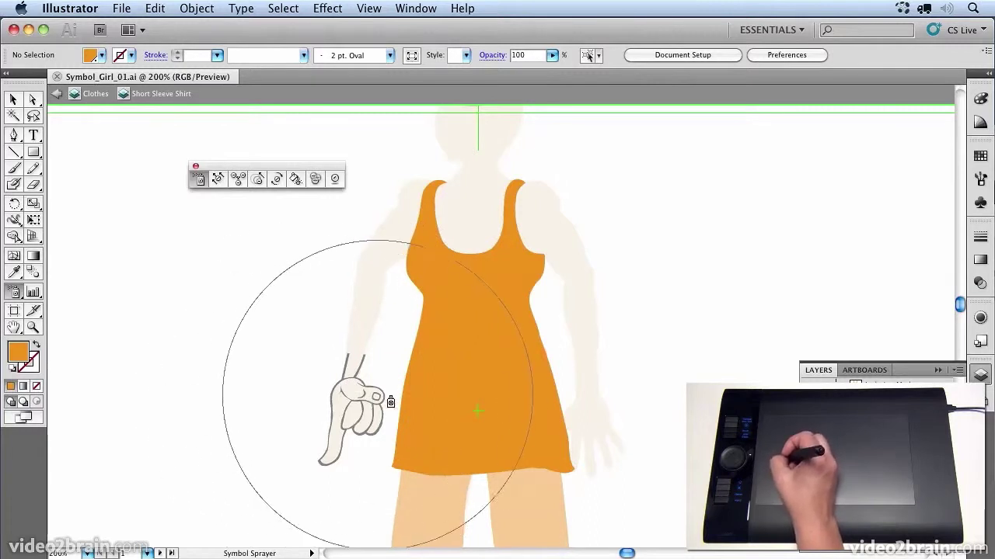
# - Reduce the Symbol Sprayer's brush diameter to about 36 px
pyautogui.press('[')
pyautogui.press('[')
pyautogui.press('[')
pyautogui.press('[')
pyautogui.press('[')
pyautogui.press('[')
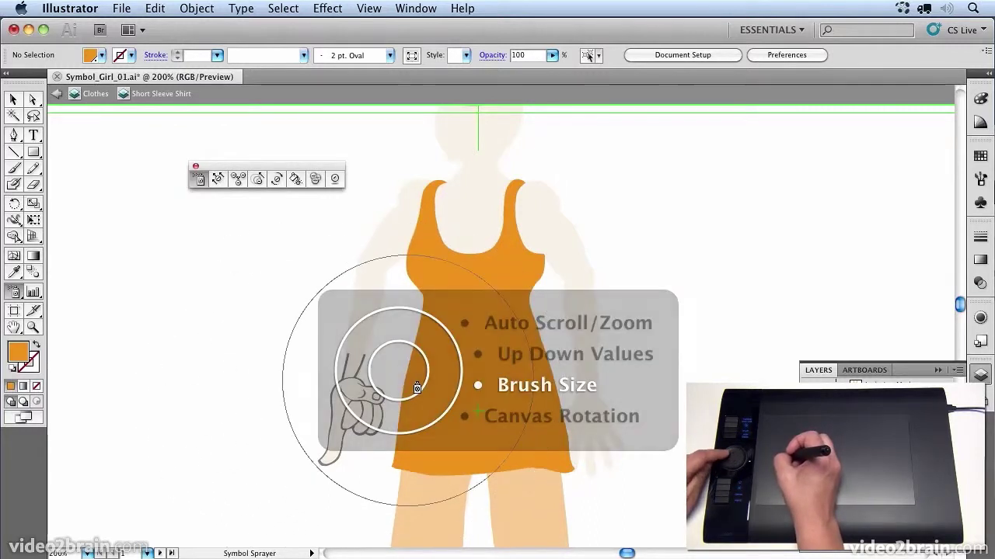
pyautogui.press('[')
pyautogui.press('[')
pyautogui.press('[')
pyautogui.press('[')
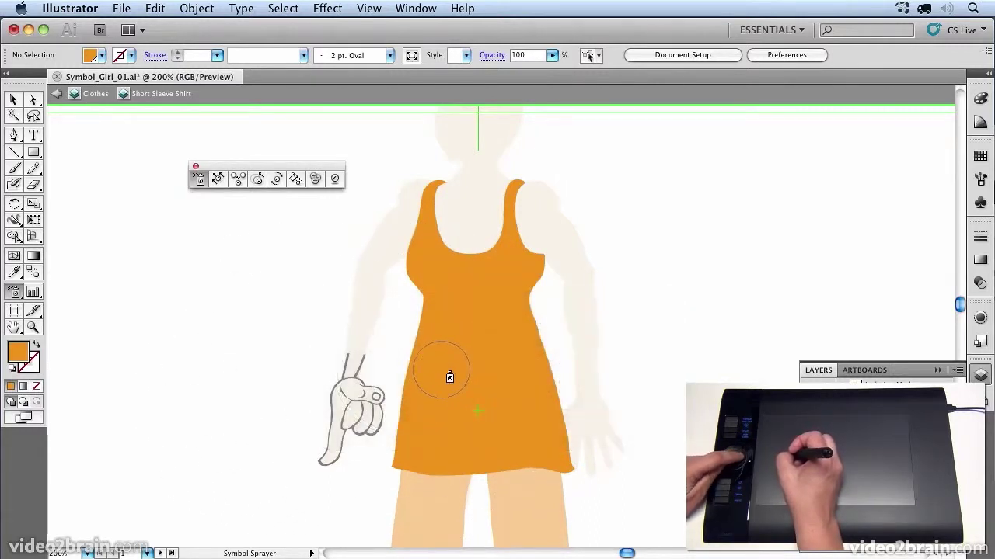
pyautogui.press(']')
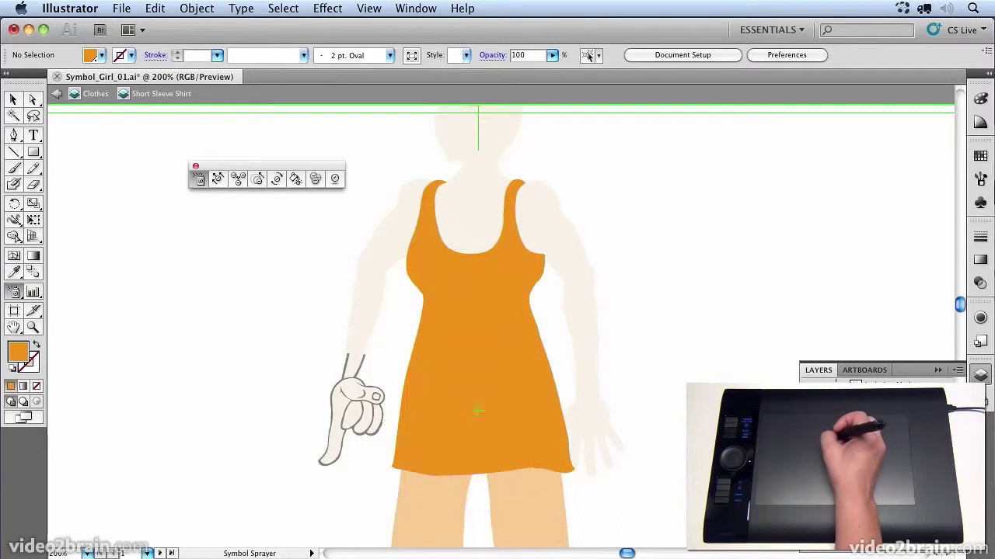
# - Open the Flowers symbol library, place it below the document's symbols and load the sunflower for spraying
pyautogui.click(980, 203)
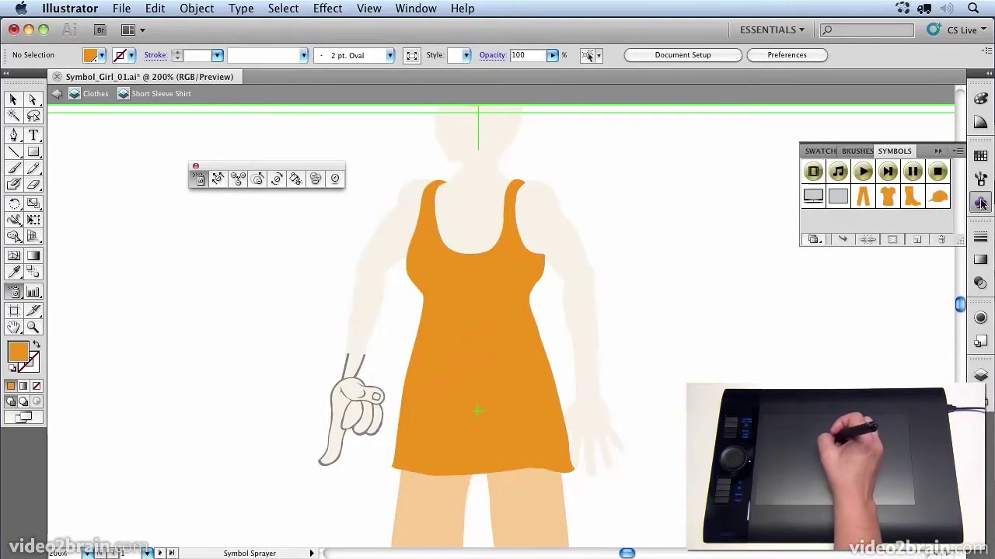
pyautogui.click(958, 153)
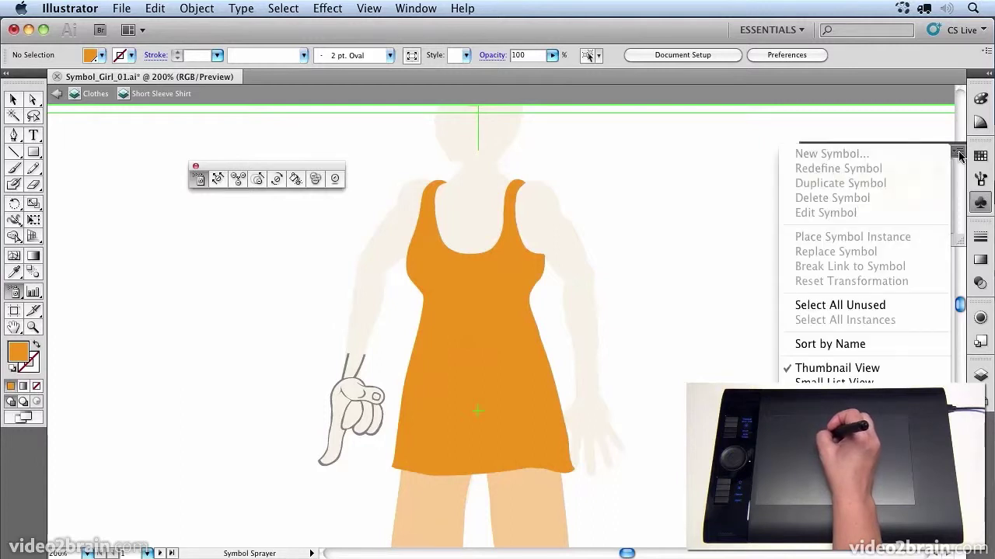
pyautogui.moveTo(847, 446)
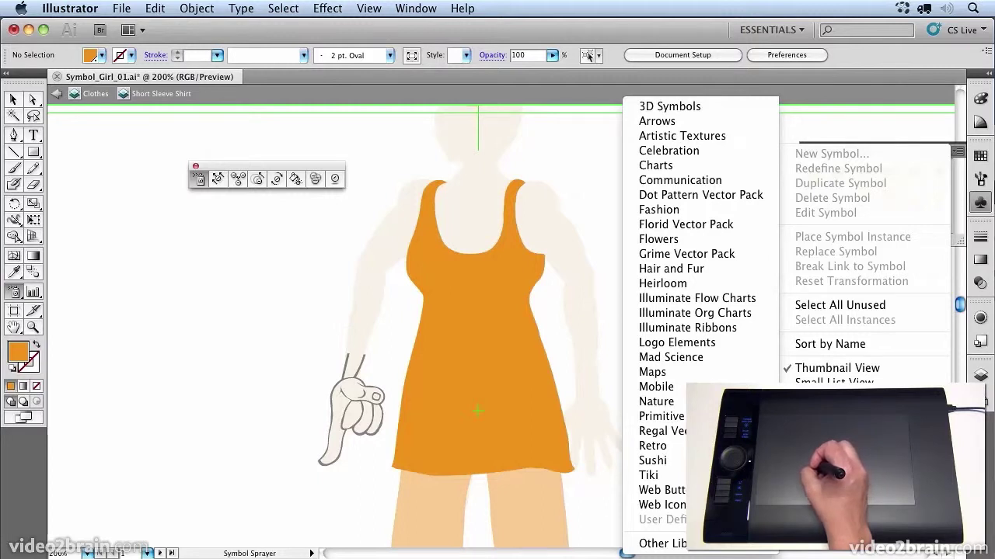
pyautogui.click(655, 241)
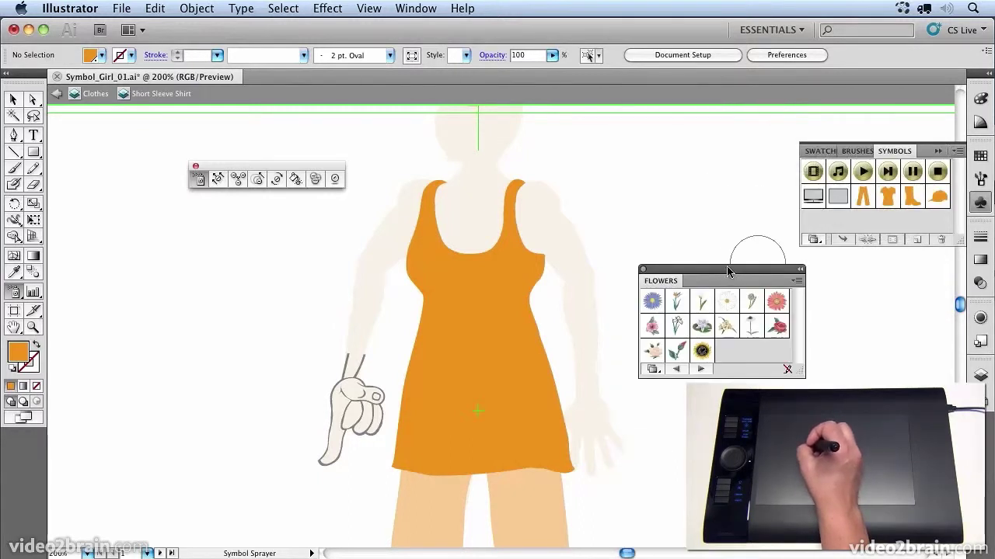
pyautogui.moveTo(727, 270); pyautogui.dragTo(883, 252)
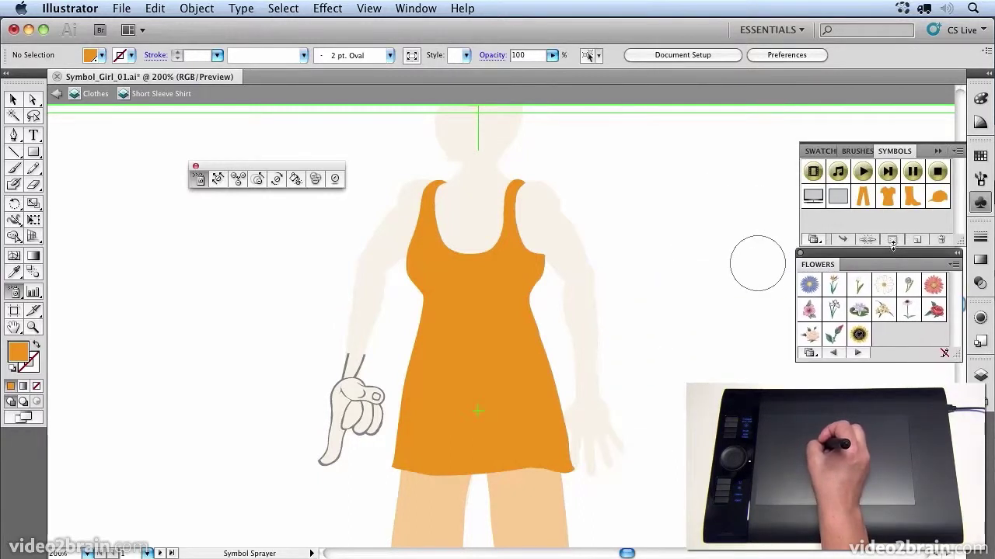
pyautogui.click(858, 336)
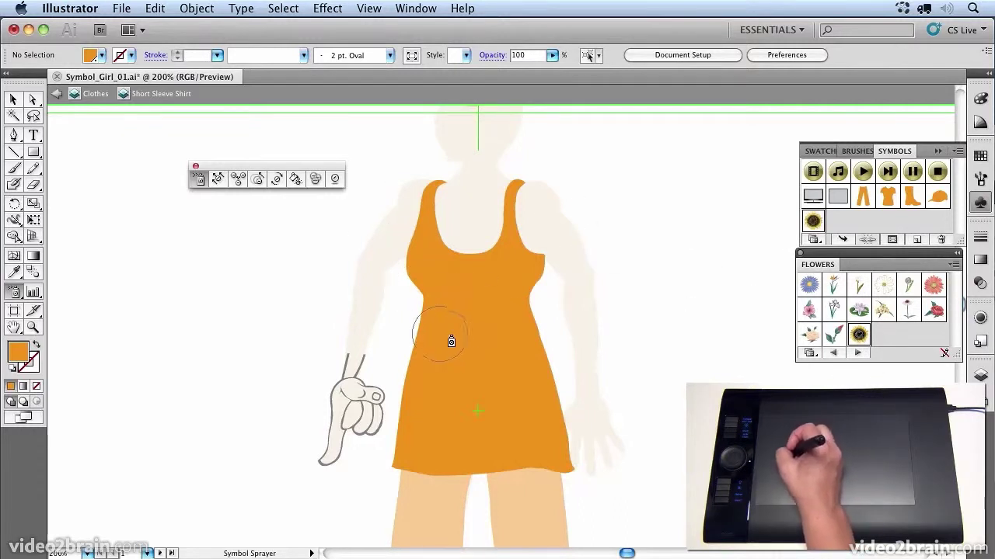
# - Set the Symbol Sprayer's intensity to follow pen Pressure, keeping Scrunch at Average
pyautogui.doubleClick(199, 178)
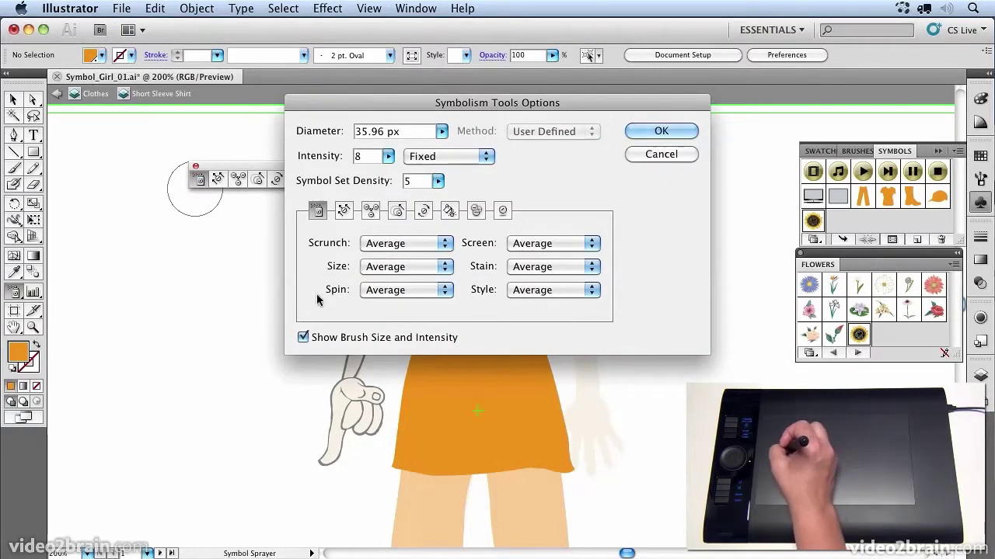
pyautogui.click(420, 244)
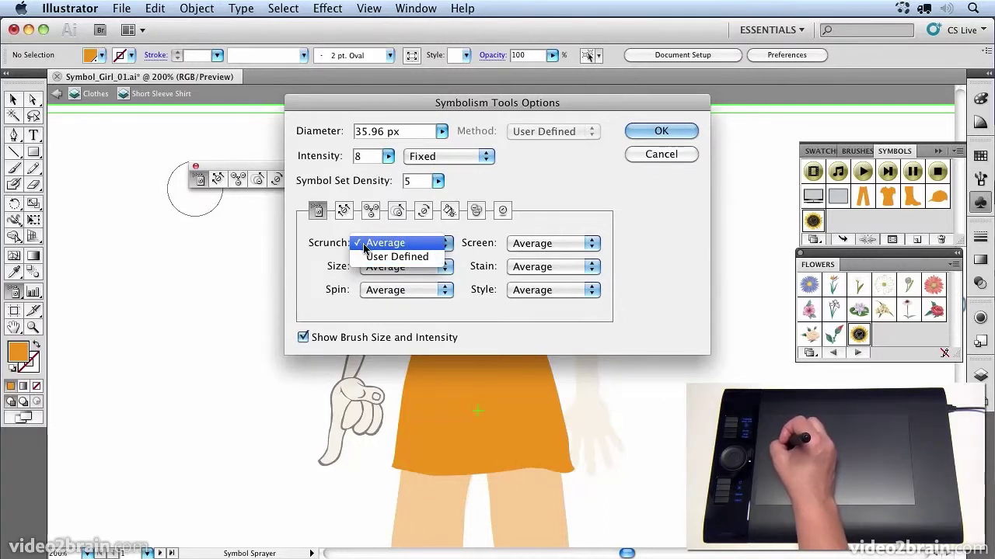
pyautogui.click(363, 246)
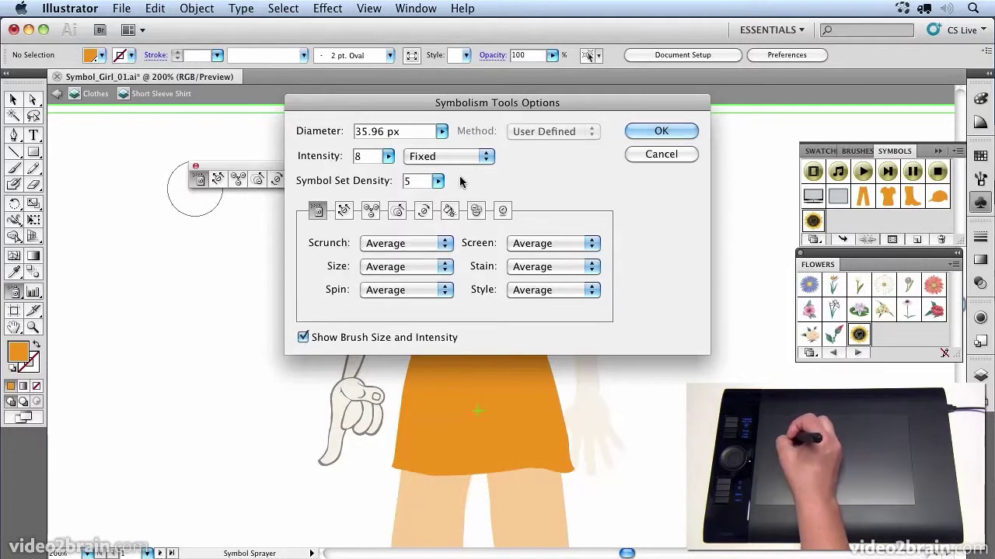
pyautogui.click(458, 157)
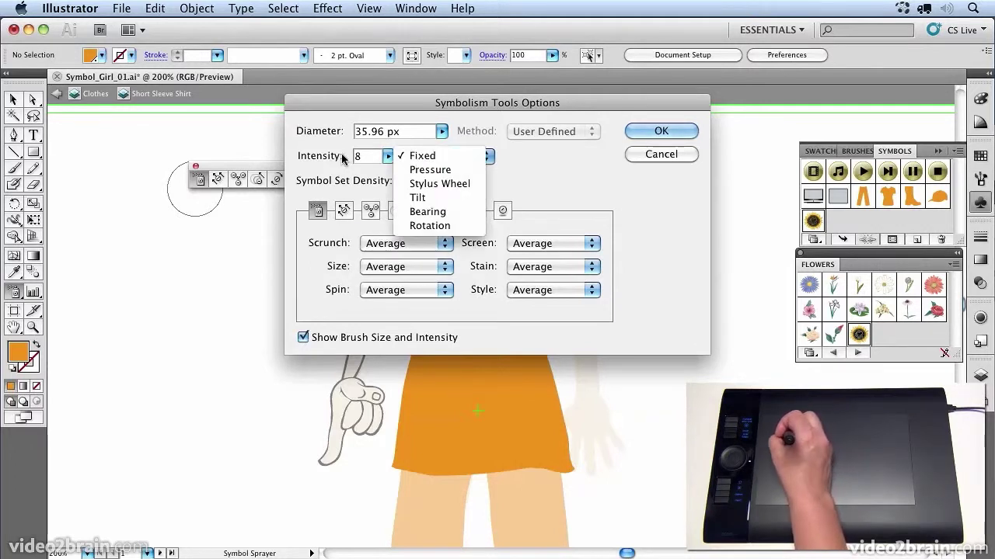
pyautogui.click(413, 177)
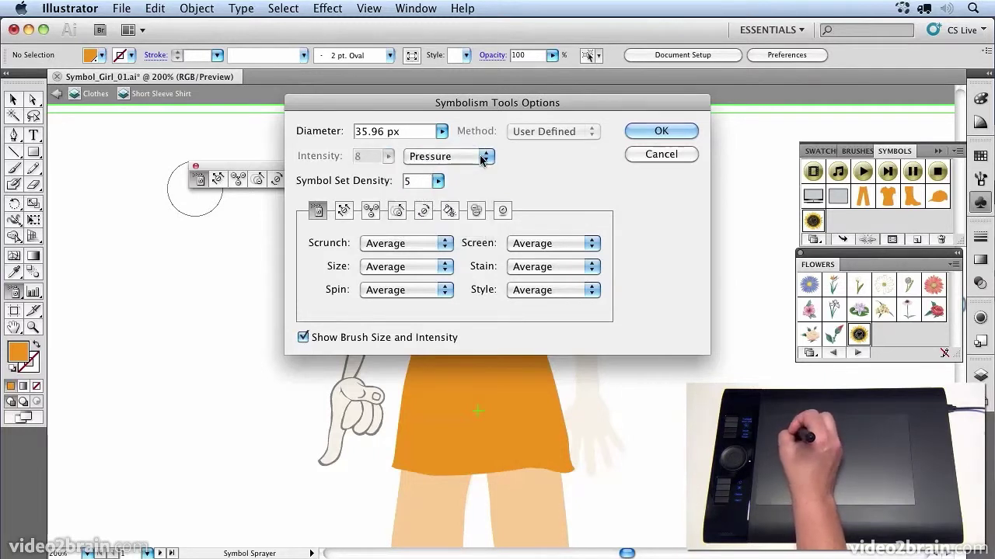
pyautogui.click(661, 132)
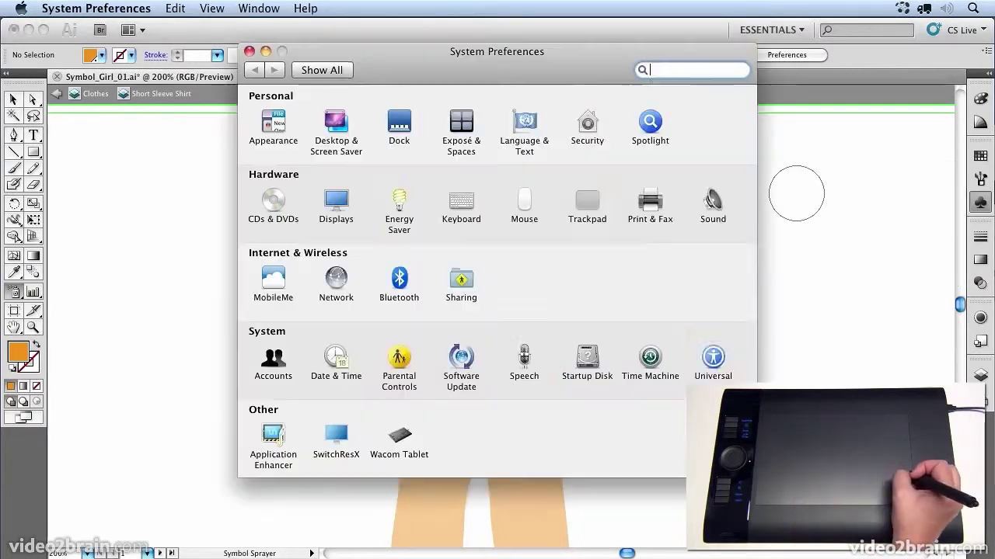
# - In System Preferences, set the Wacom grip pen's tip feel to the firmest level for Adobe Illustrator CS5.1
pyautogui.click(404, 499)
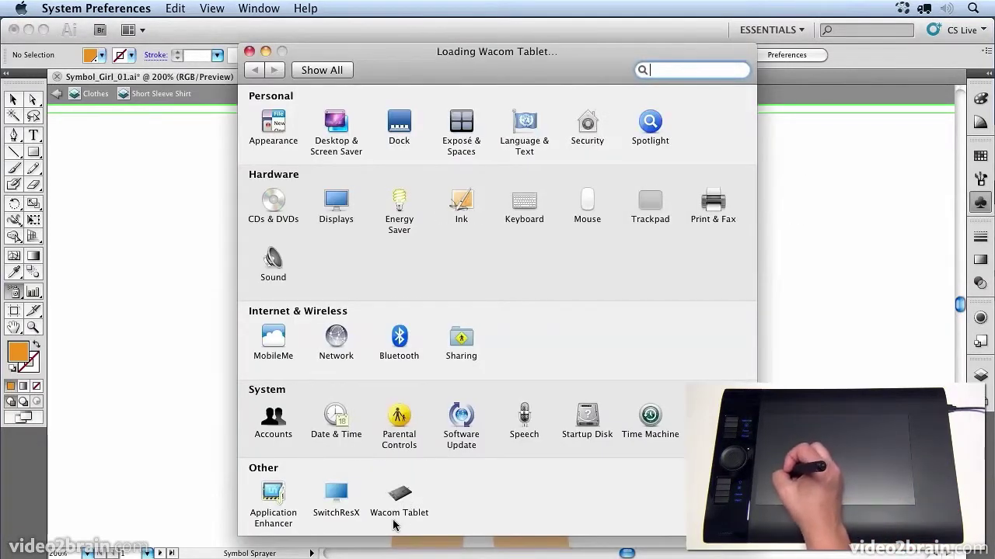
pyautogui.click(578, 213)
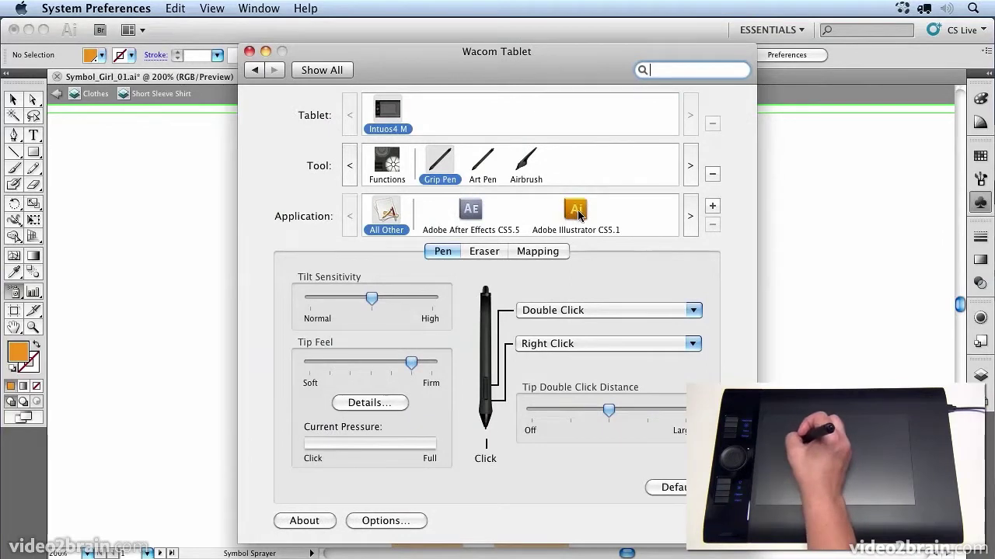
pyautogui.moveTo(411, 364); pyautogui.dragTo(443, 370)
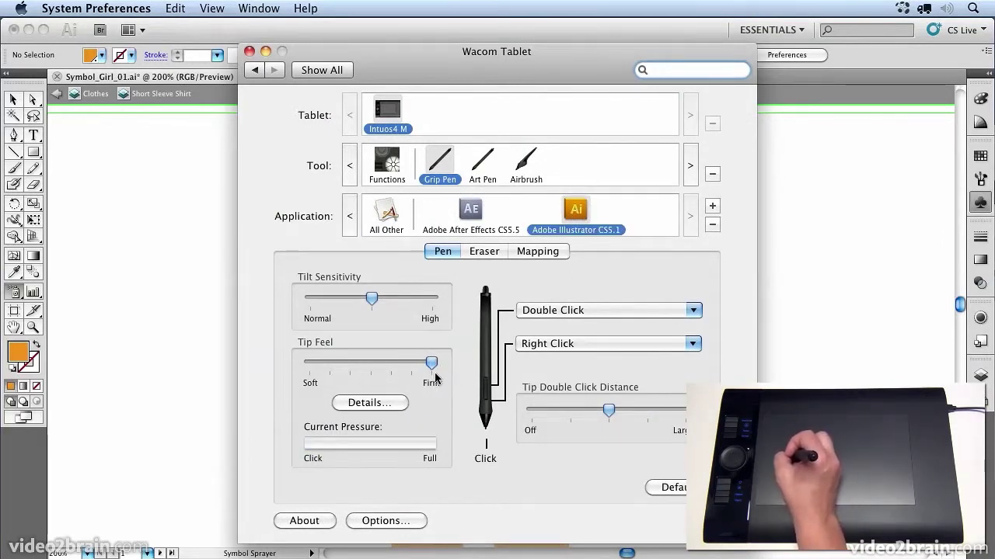
pyautogui.click(248, 51)
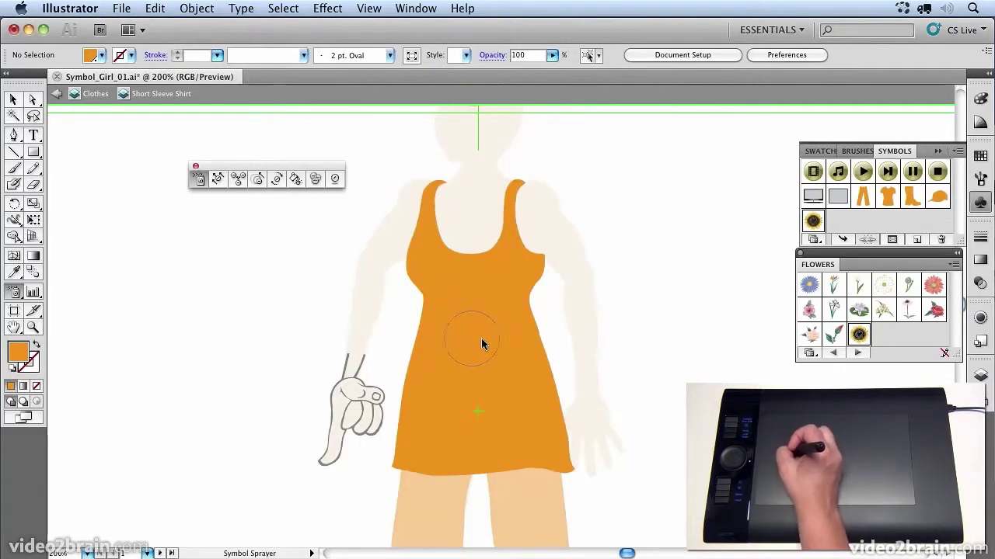
# - Spray seven single sunflowers across the shirt's body and shoulder straps, undoing the stray stroke that reaches the legs
pyautogui.click(419, 362)
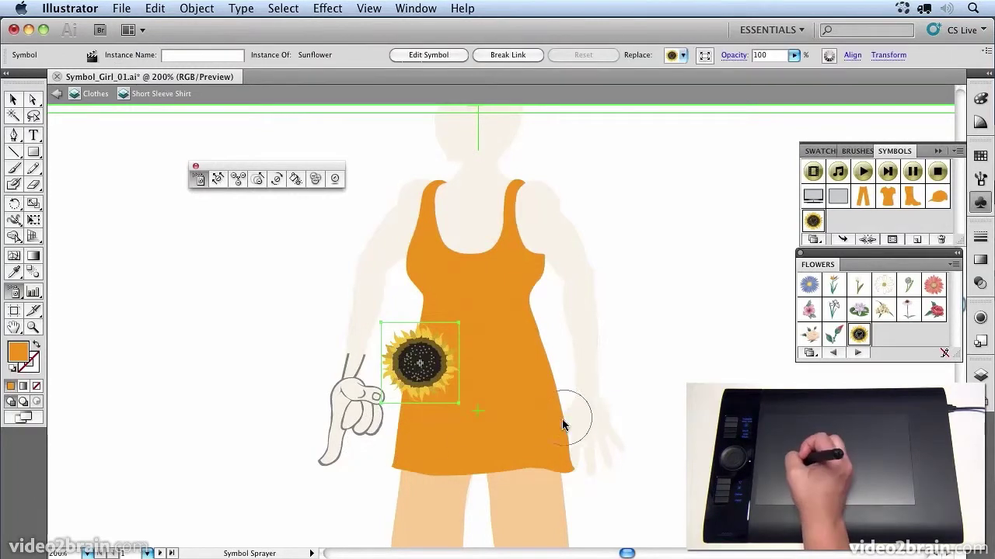
pyautogui.click(546, 395)
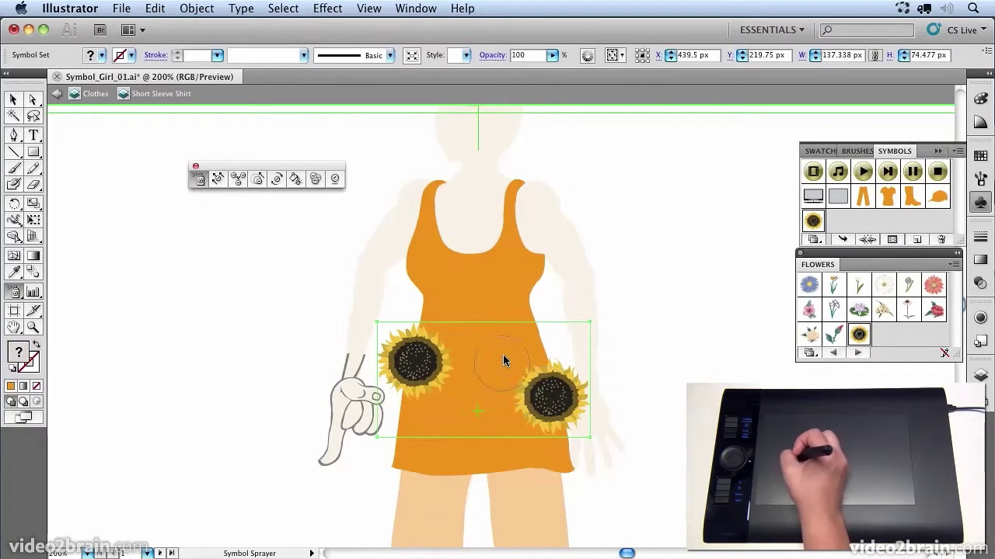
pyautogui.click(528, 323)
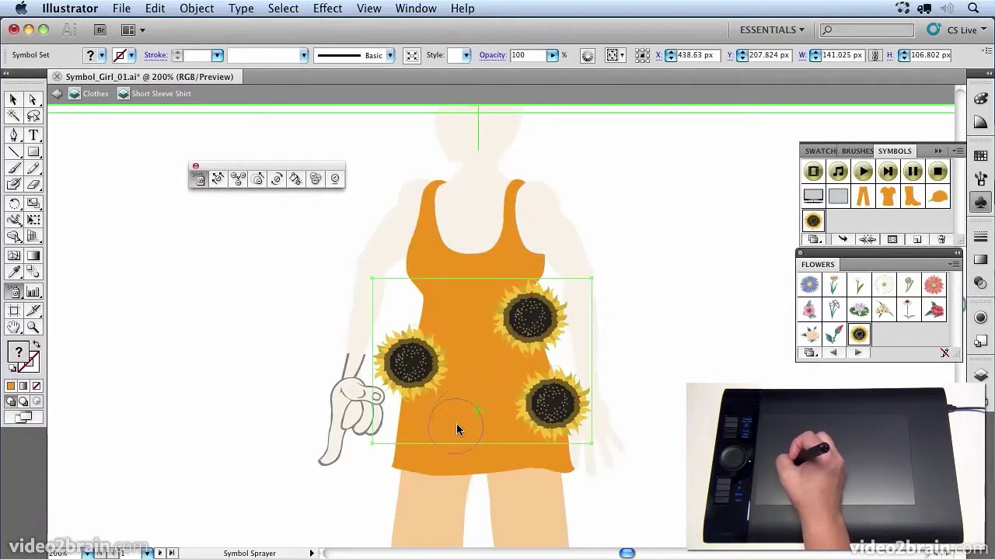
pyautogui.moveTo(458, 425)
pyautogui.mouseDown()
pyautogui.moveTo(362, 499)
pyautogui.moveTo(261, 447)
pyautogui.moveTo(345, 411)
pyautogui.moveTo(379, 519)
pyautogui.moveTo(485, 531)
pyautogui.mouseUp()
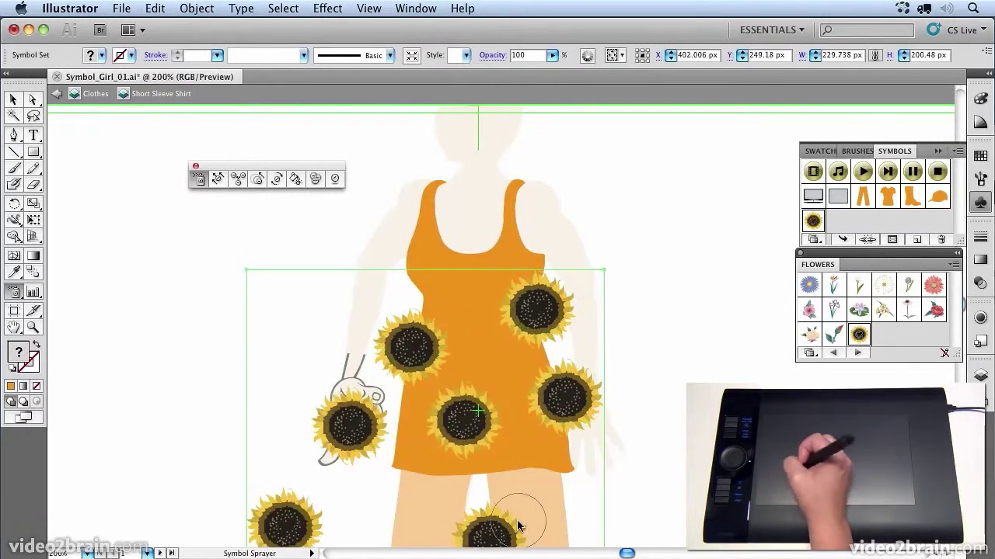
pyautogui.press('super+z')
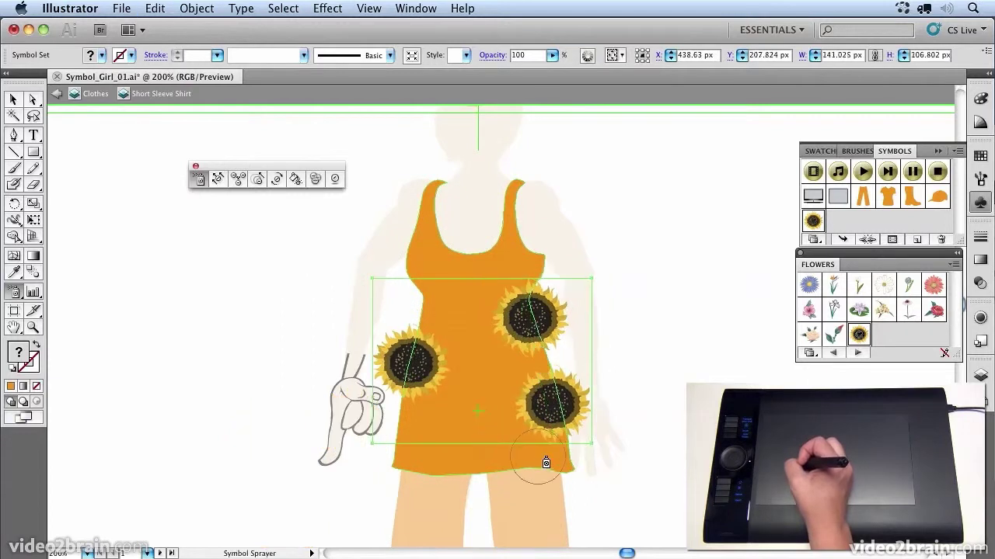
pyautogui.click(474, 424)
pyautogui.click(456, 307)
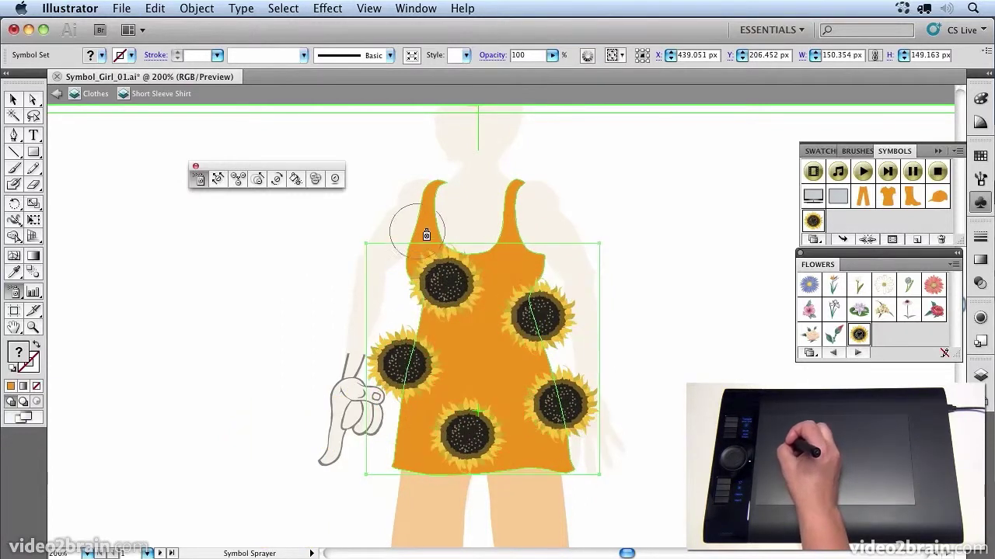
pyautogui.click(416, 193)
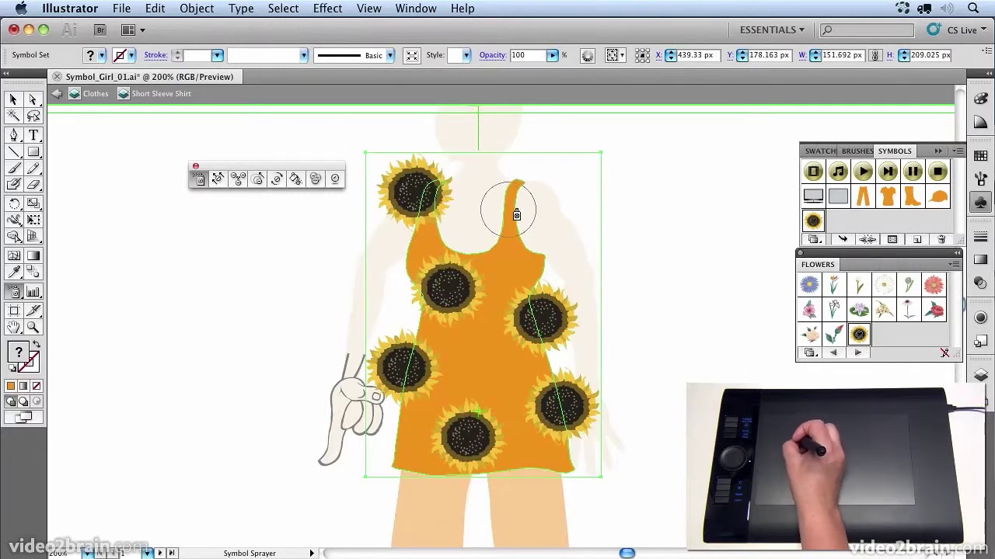
pyautogui.click(516, 215)
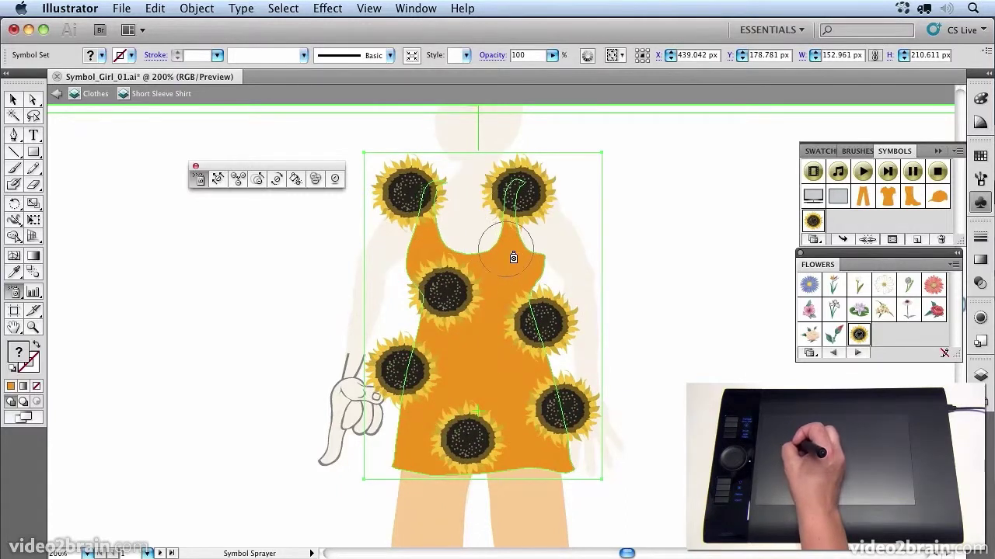
# - Spray two more single sunflowers, one at the base of the right shoulder strap and one in the middle of the shirt
pyautogui.click(513, 250)
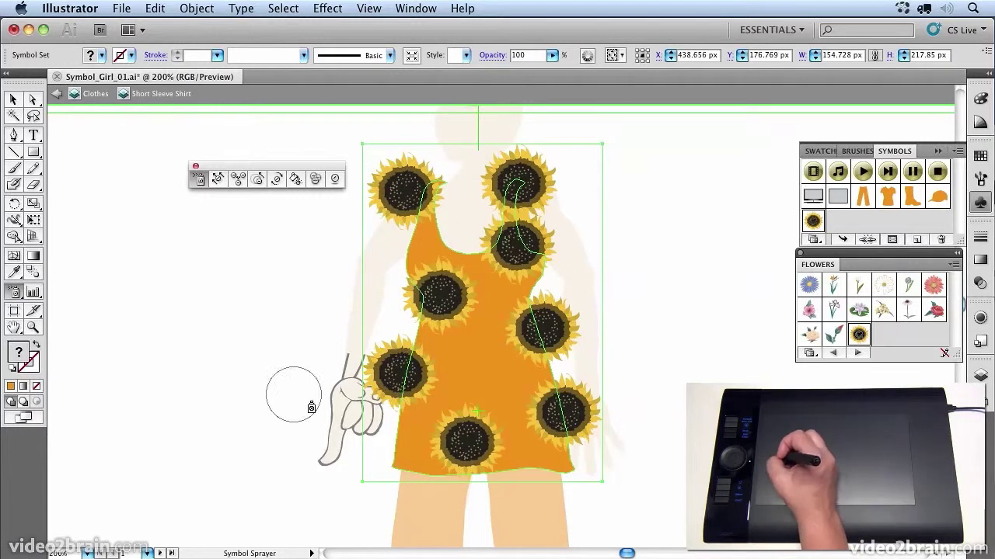
pyautogui.click(482, 365)
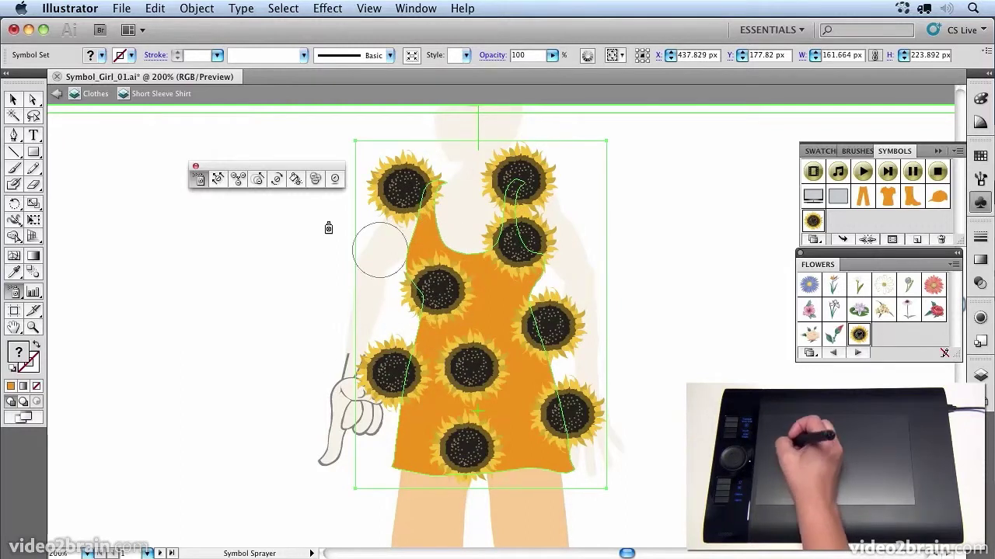
# - Shrink the sunflower at the left shoulder strap slightly with the Symbol Sizer
pyautogui.click(258, 180)
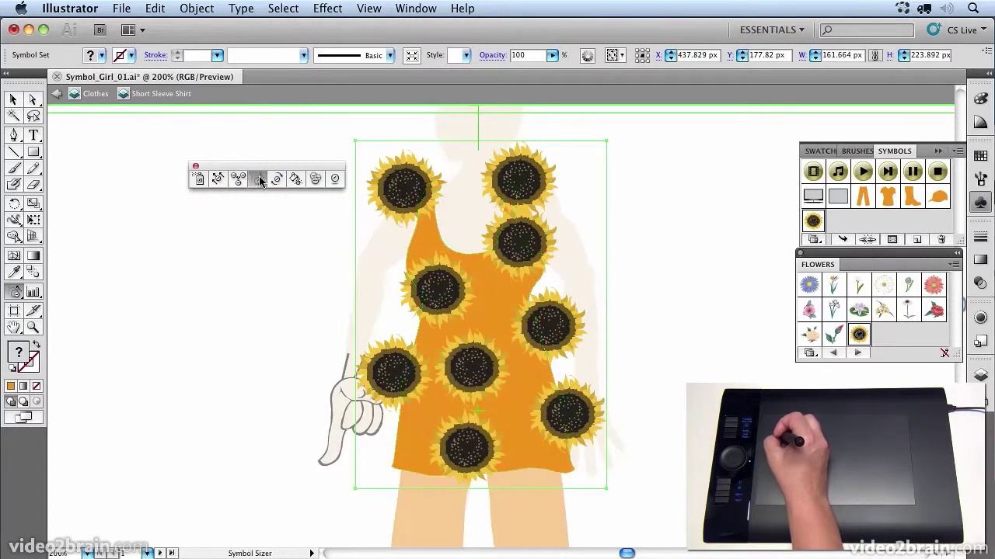
pyautogui.click(406, 192)
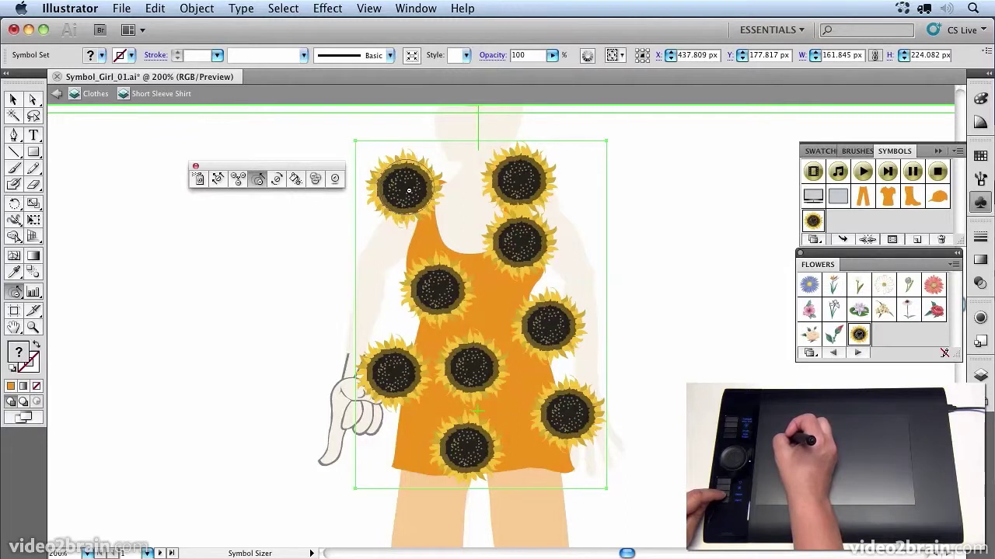
pyautogui.keyDown('alt'); pyautogui.click(407, 189); pyautogui.keyUp('alt')
pyautogui.moveTo(404, 188); pyautogui.dragTo(405, 188)
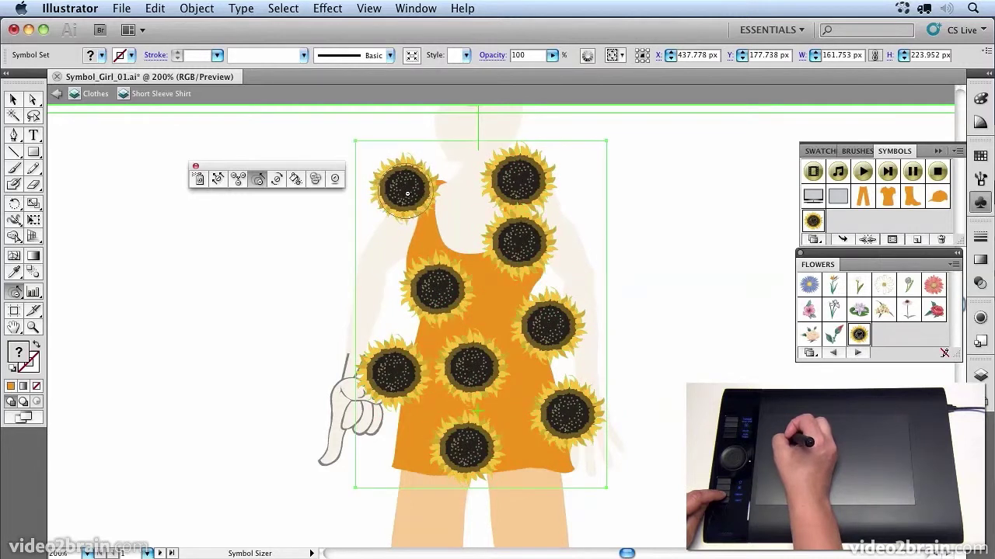
pyautogui.keyDown('alt'); pyautogui.click(404, 190); pyautogui.keyUp('alt')
pyautogui.keyDown('alt'); pyautogui.click(403, 191); pyautogui.keyUp('alt')
pyautogui.keyDown('alt'); pyautogui.click(400, 193); pyautogui.keyUp('alt')
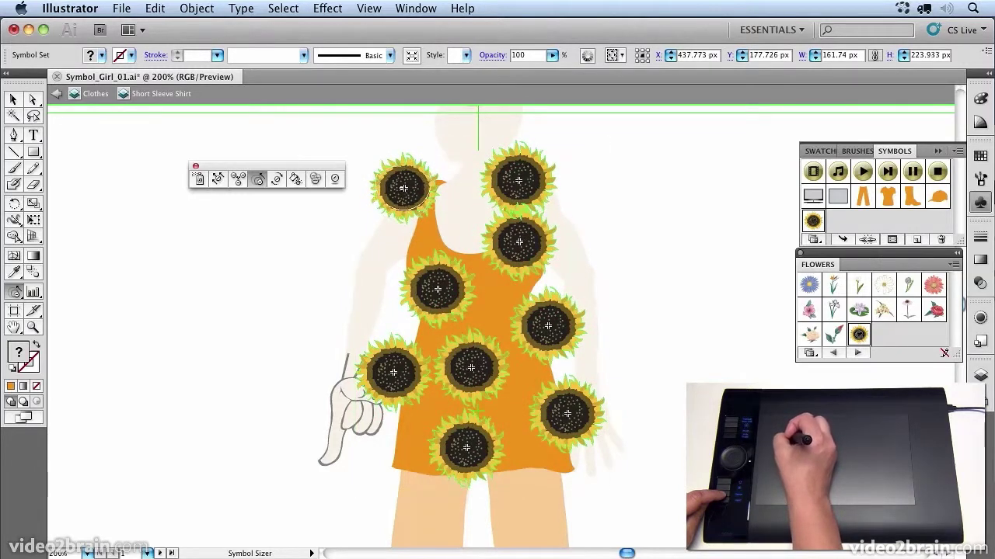
pyautogui.moveTo(404, 188)
pyautogui.mouseDown()
pyautogui.moveTo(387, 222)
pyautogui.moveTo(405, 188)
pyautogui.mouseUp()
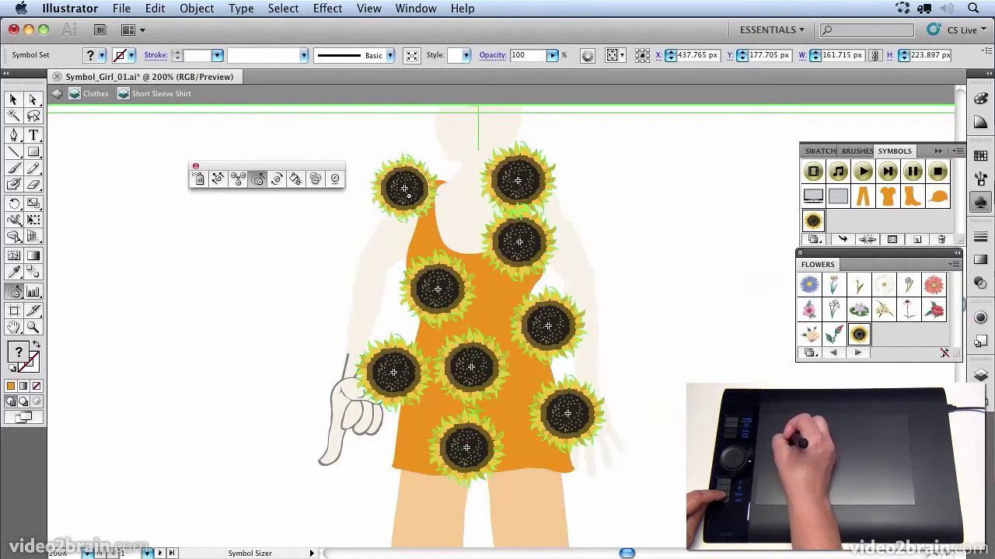
pyautogui.moveTo(406, 195); pyautogui.dragTo(404, 202)
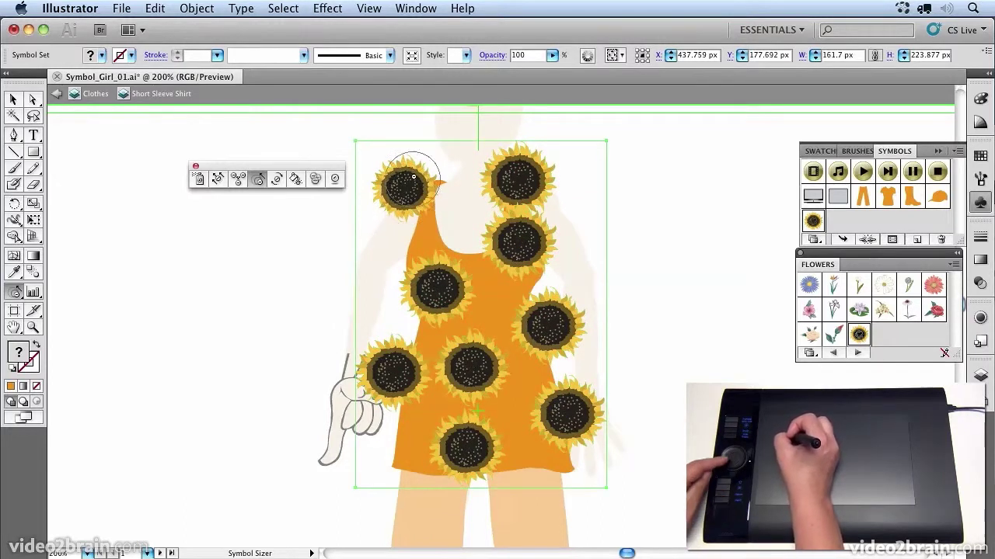
# - Increase the Symbol Sizer's brush size and resize the left shoulder sunflower, first enlarging it, then shrinking it to little more than half the others' width
pyautogui.press(']')
pyautogui.press(']')
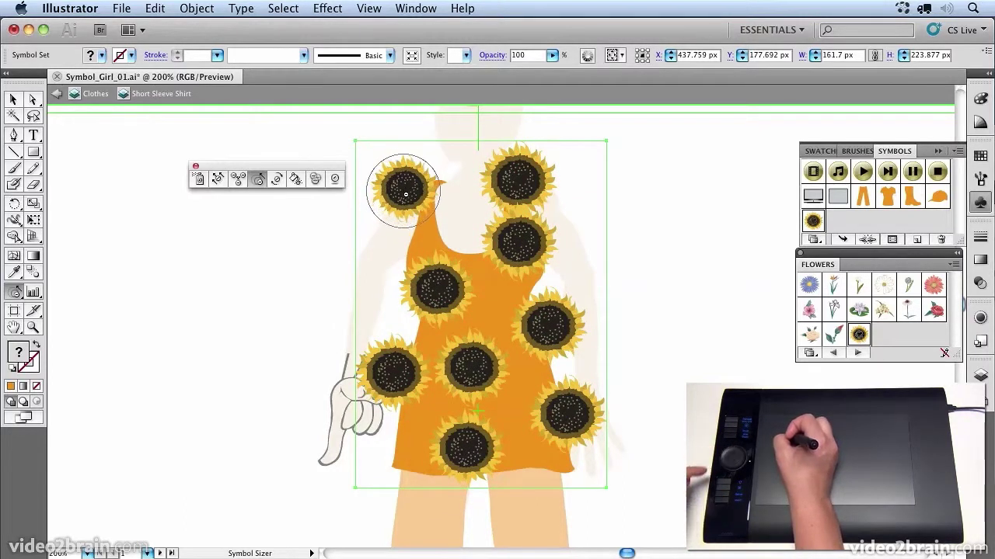
pyautogui.keyDown('alt'); pyautogui.click(408, 193); pyautogui.keyUp('alt')
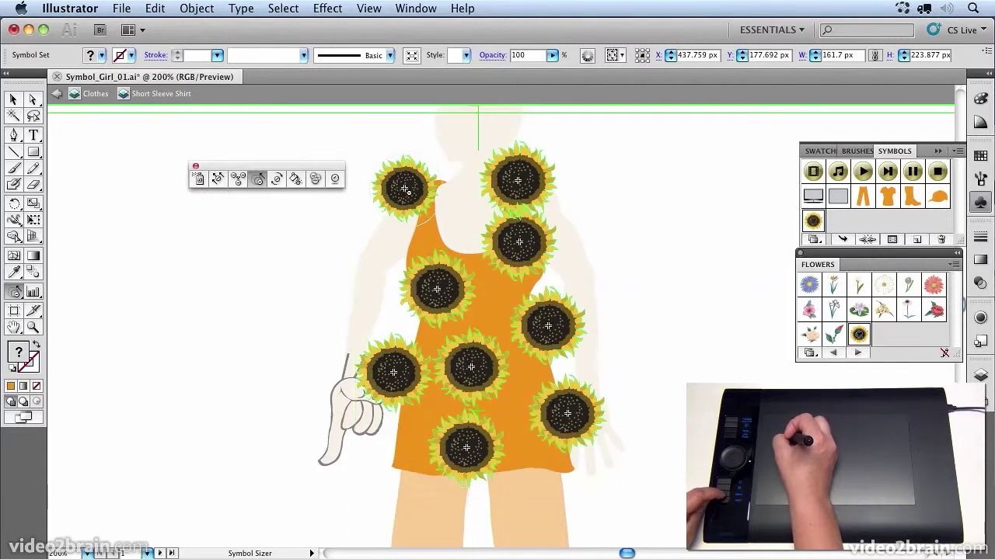
pyautogui.click(405, 189)
pyautogui.click(405, 189)
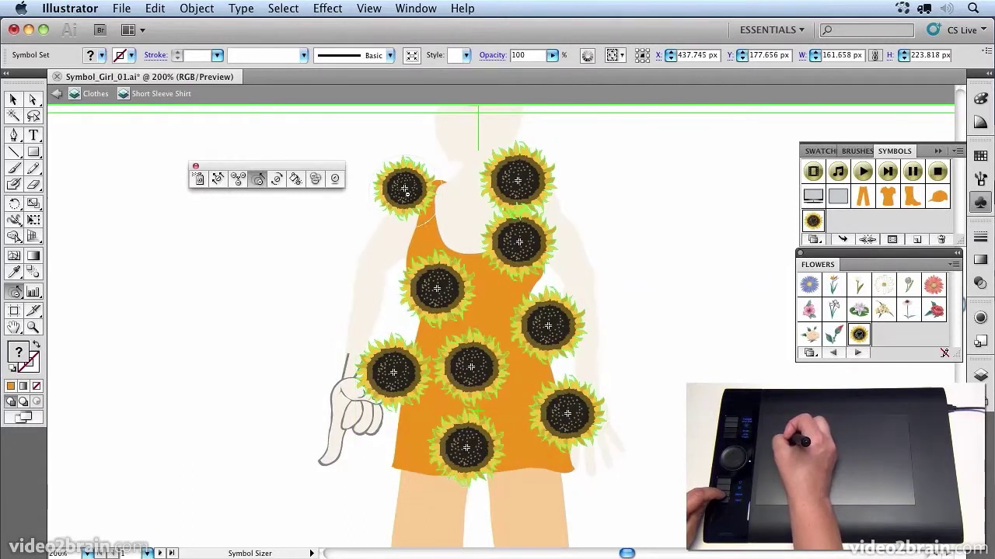
pyautogui.keyDown('alt'); pyautogui.click(404, 189); pyautogui.keyUp('alt')
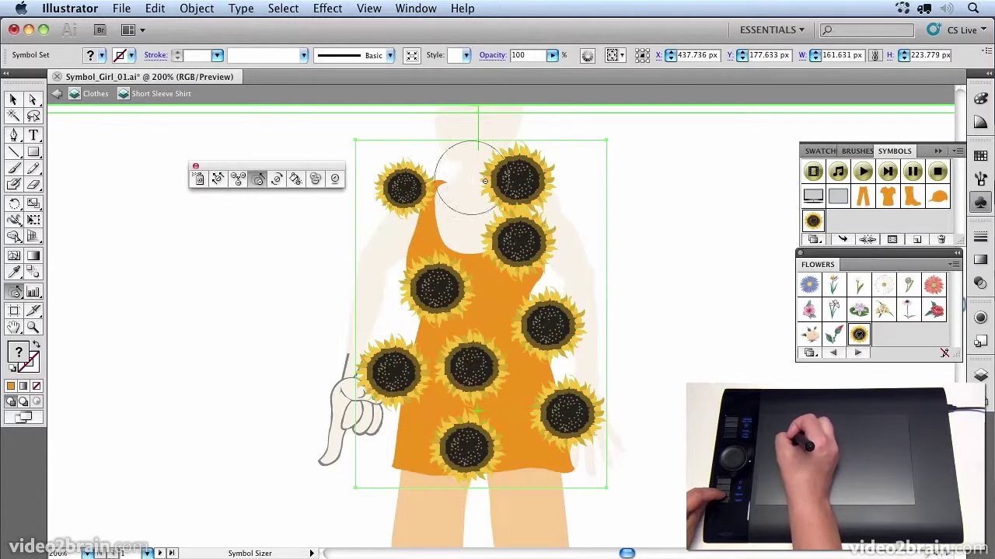
pyautogui.click(405, 189)
pyautogui.moveTo(405, 189); pyautogui.dragTo(418, 197)
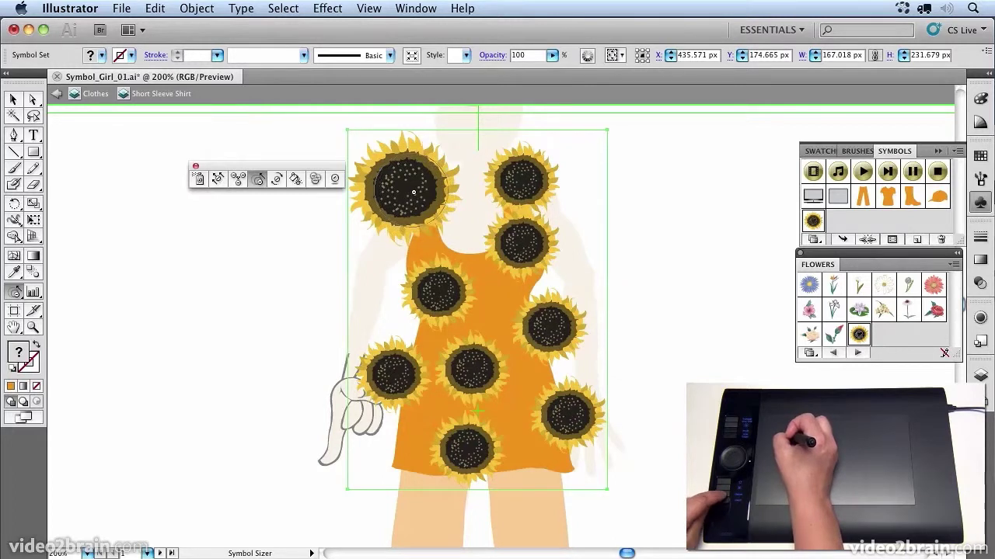
pyautogui.moveTo(405, 195); pyautogui.dragTo(404, 182)
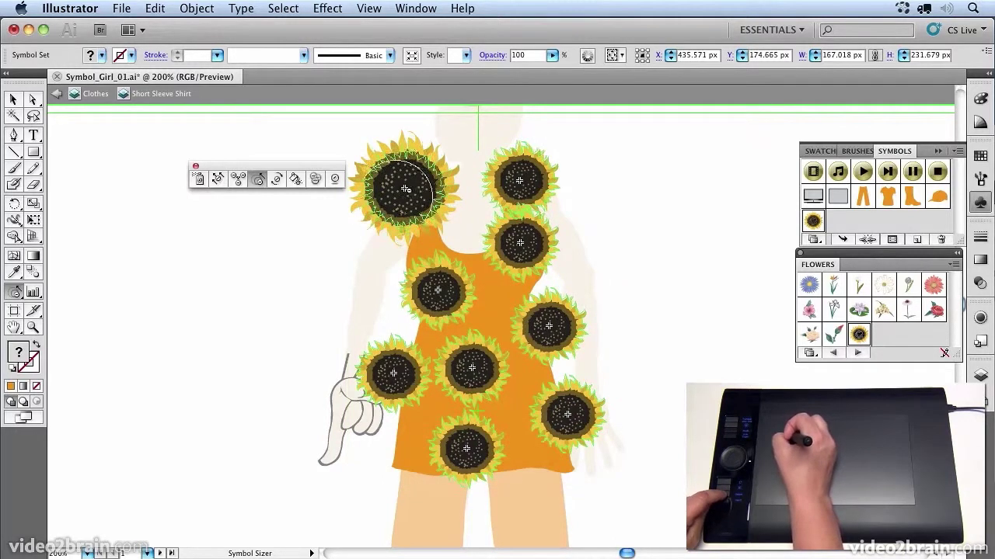
pyautogui.moveTo(404, 189); pyautogui.dragTo(405, 189)
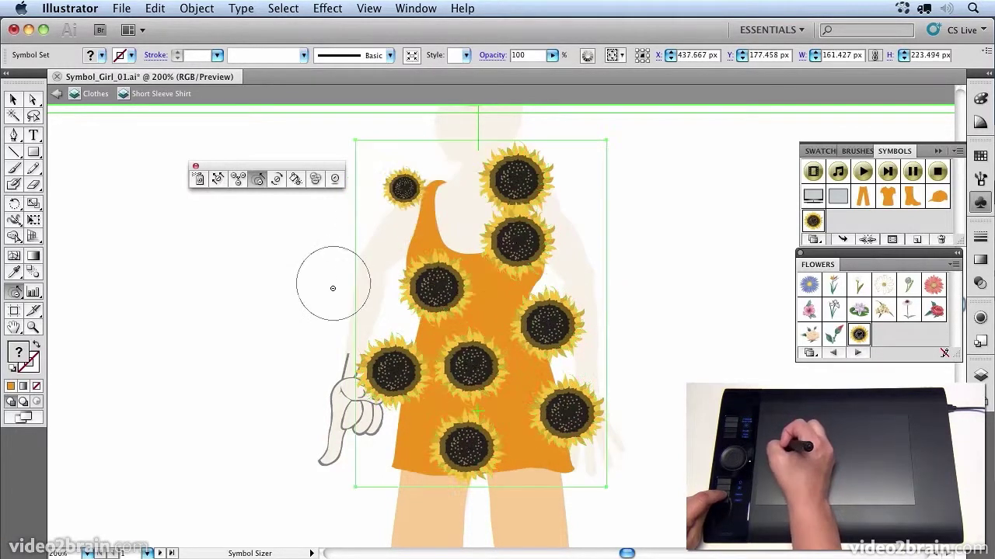
# - Reduce the remaining sunflowers by varying amounts with the Symbol Sizer, making the top right shoulder flower clearly smaller
pyautogui.moveTo(523, 170); pyautogui.dragTo(515, 180)
pyautogui.moveTo(518, 237); pyautogui.dragTo(518, 239)
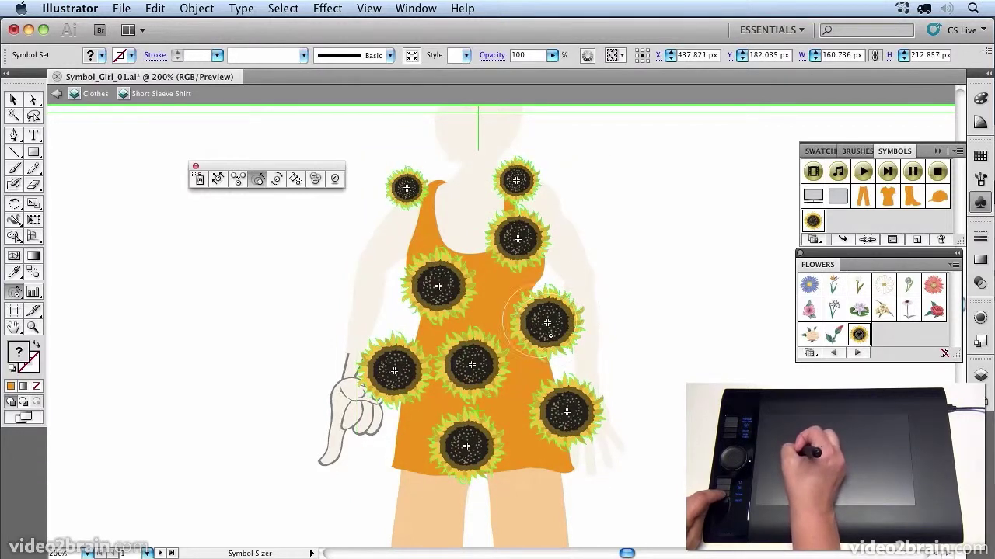
pyautogui.moveTo(551, 336); pyautogui.dragTo(550, 336)
pyautogui.moveTo(557, 411); pyautogui.dragTo(566, 411)
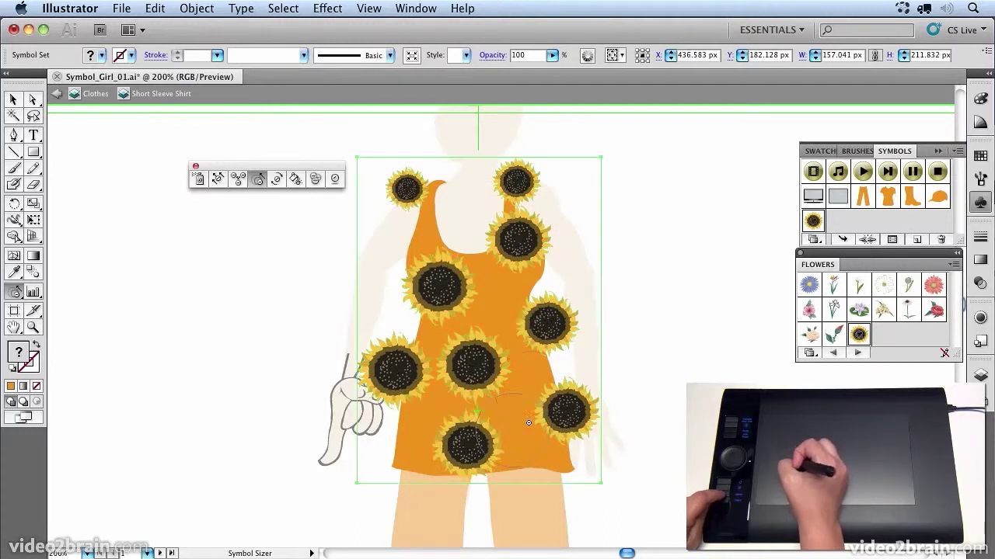
pyautogui.moveTo(474, 361); pyautogui.dragTo(474, 364)
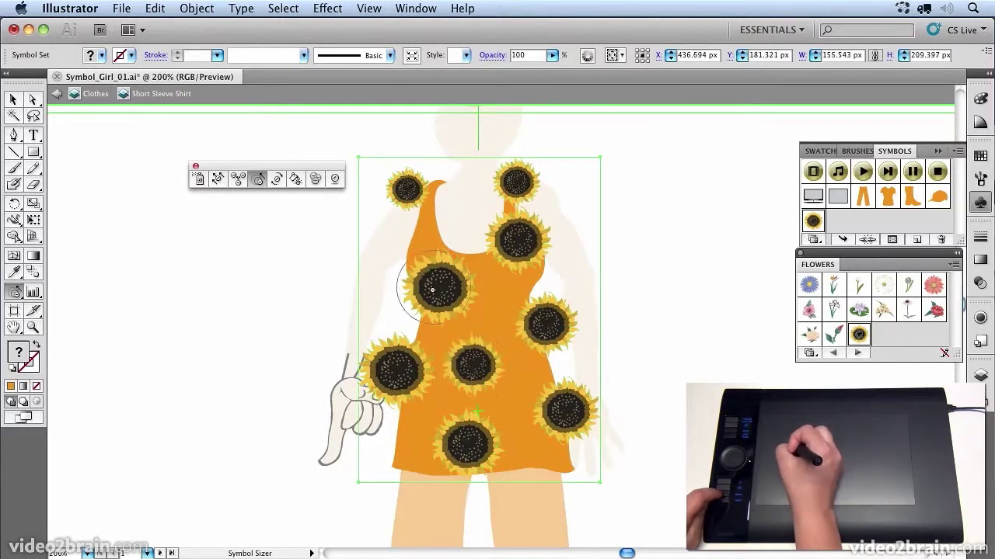
pyautogui.moveTo(441, 287); pyautogui.dragTo(440, 288)
pyautogui.moveTo(387, 371); pyautogui.dragTo(392, 376)
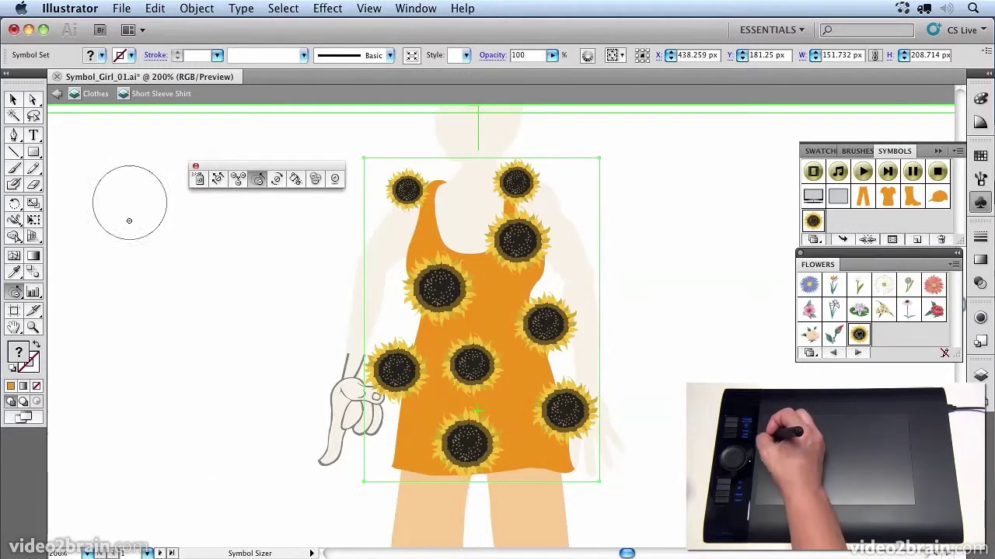
# - Move the small left shoulder sunflower down onto the shirt strap with the Symbol Shifter
pyautogui.click(217, 182)
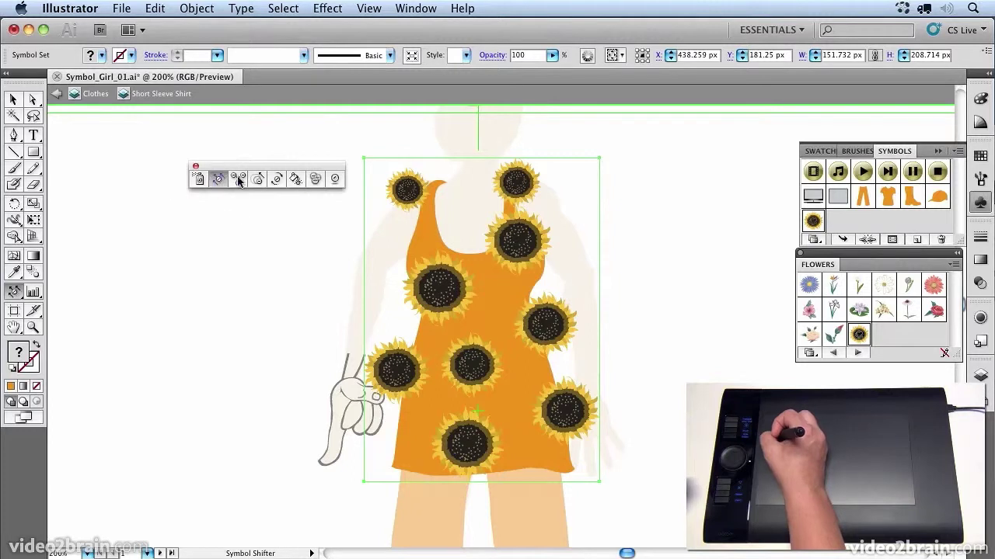
pyautogui.moveTo(404, 187)
pyautogui.mouseDown()
pyautogui.moveTo(445, 216)
pyautogui.moveTo(408, 189)
pyautogui.moveTo(429, 184)
pyautogui.moveTo(432, 232)
pyautogui.mouseUp()
pyautogui.moveTo(424, 199); pyautogui.dragTo(438, 238)
pyautogui.moveTo(427, 207); pyautogui.dragTo(435, 232)
# - Shift the sunflowers on the shirt's body and side edges inward so they are spread more evenly over the fabric
pyautogui.moveTo(437, 290); pyautogui.dragTo(444, 288)
pyautogui.moveTo(473, 363); pyautogui.dragTo(501, 342)
pyautogui.moveTo(478, 361)
pyautogui.mouseDown()
pyautogui.moveTo(506, 335)
pyautogui.moveTo(459, 374)
pyautogui.moveTo(506, 334)
pyautogui.moveTo(476, 368)
pyautogui.moveTo(495, 347)
pyautogui.mouseUp()
pyautogui.moveTo(398, 373)
pyautogui.mouseDown()
pyautogui.moveTo(445, 371)
pyautogui.moveTo(425, 387)
pyautogui.moveTo(414, 374)
pyautogui.mouseUp()
pyautogui.moveTo(458, 442)
pyautogui.mouseDown()
pyautogui.moveTo(447, 453)
pyautogui.moveTo(457, 457)
pyautogui.mouseUp()
pyautogui.moveTo(565, 413); pyautogui.dragTo(542, 425)
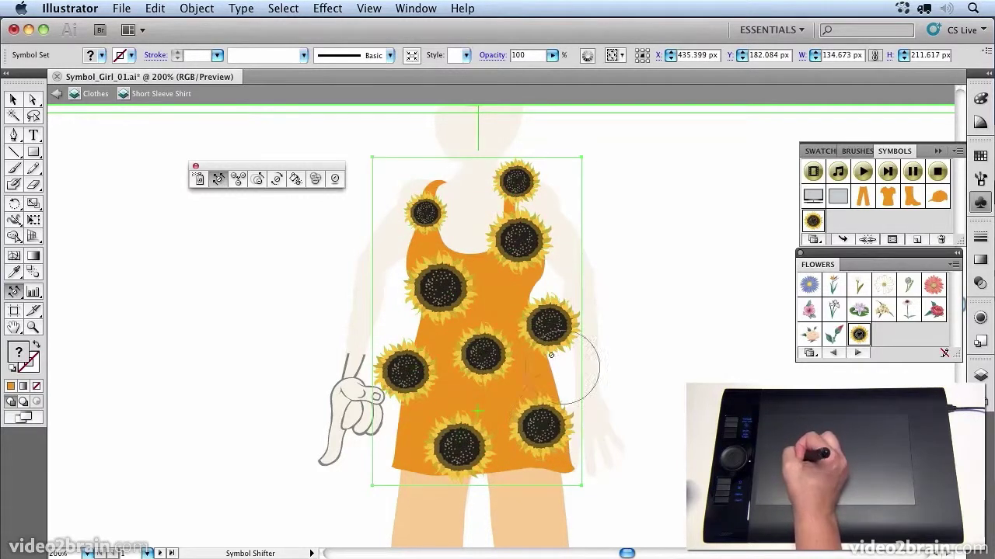
pyautogui.moveTo(559, 327)
pyautogui.mouseDown()
pyautogui.moveTo(535, 321)
pyautogui.moveTo(546, 318)
pyautogui.moveTo(530, 305)
pyautogui.moveTo(543, 307)
pyautogui.mouseUp()
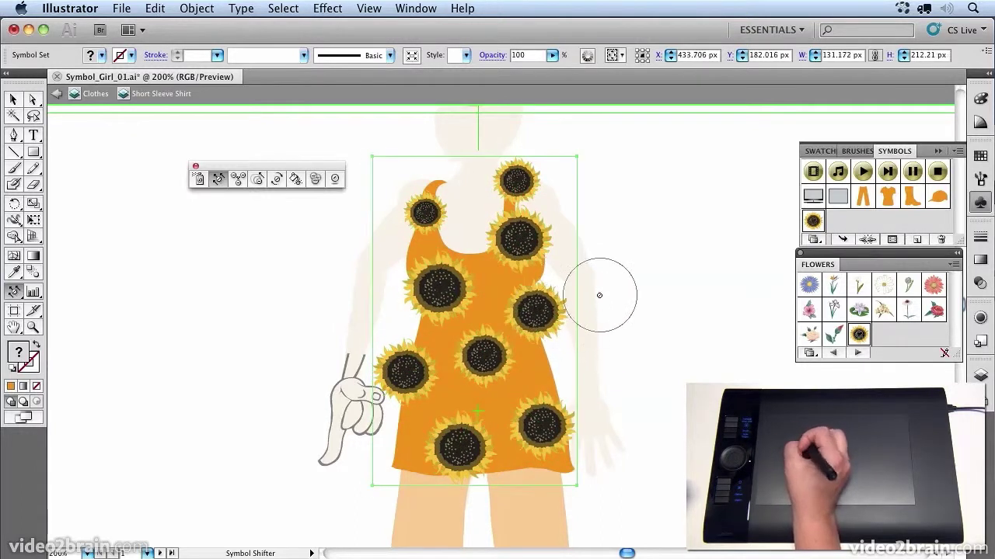
# - Fade the sunflower on the left strap and, slightly, the one on the right chest with the Symbol Screener
pyautogui.click(316, 180)
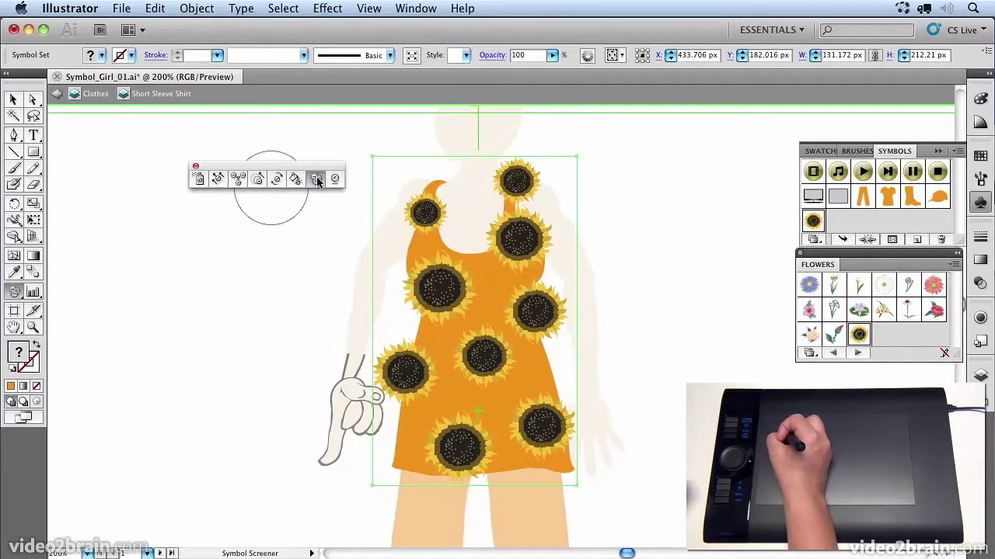
pyautogui.click(424, 210)
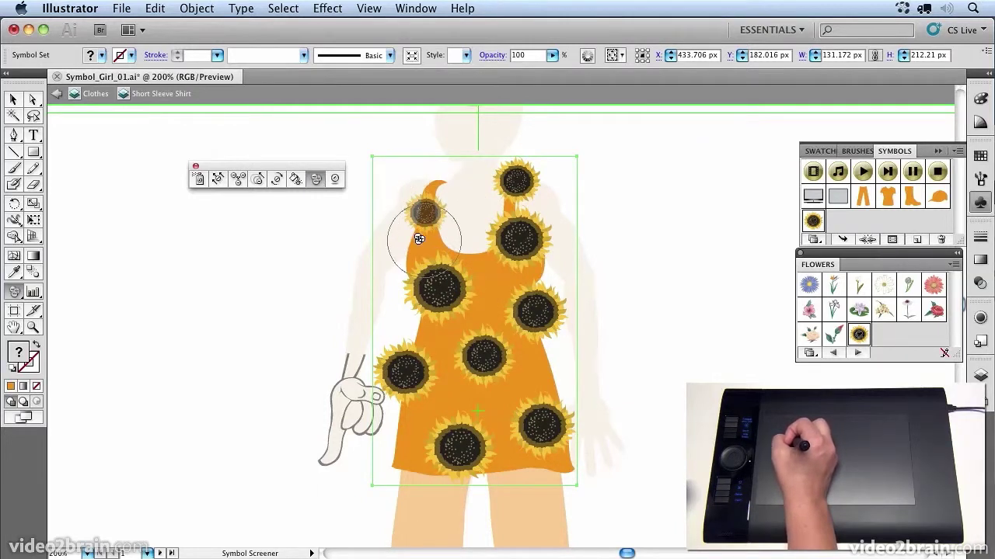
pyautogui.click(522, 239)
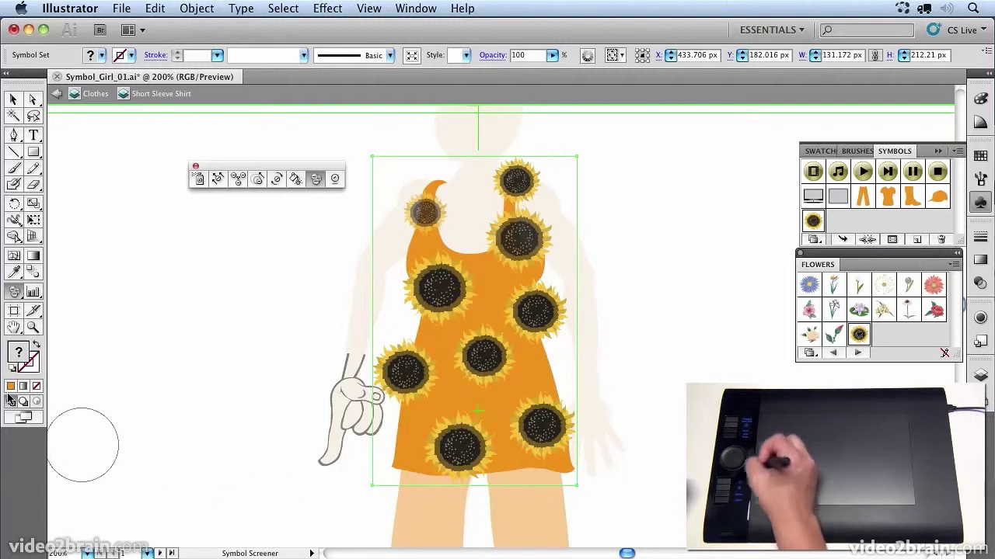
# - Copy the orange shirt path, paste it in front in the same place and bring the copy above the sunflowers
pyautogui.click(13, 100)
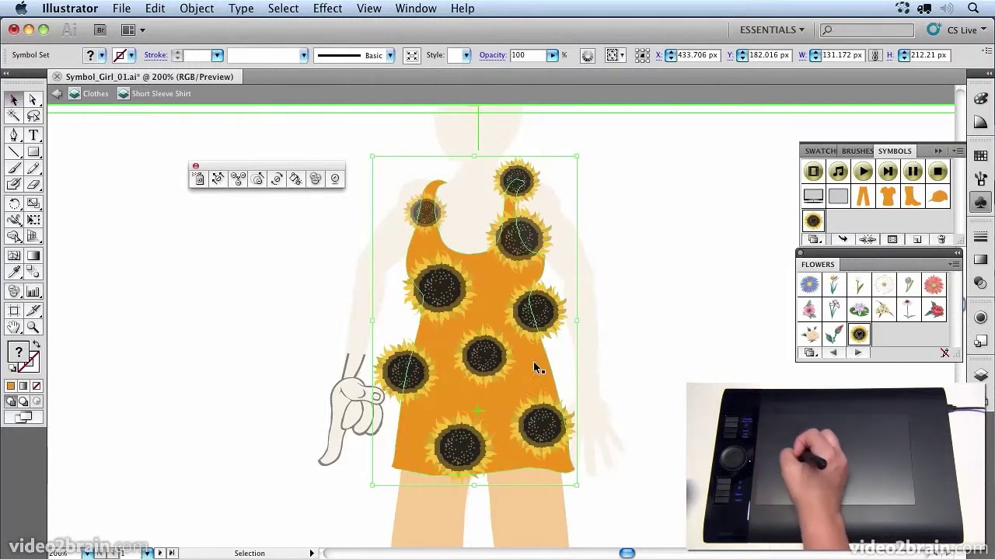
pyautogui.click(435, 345)
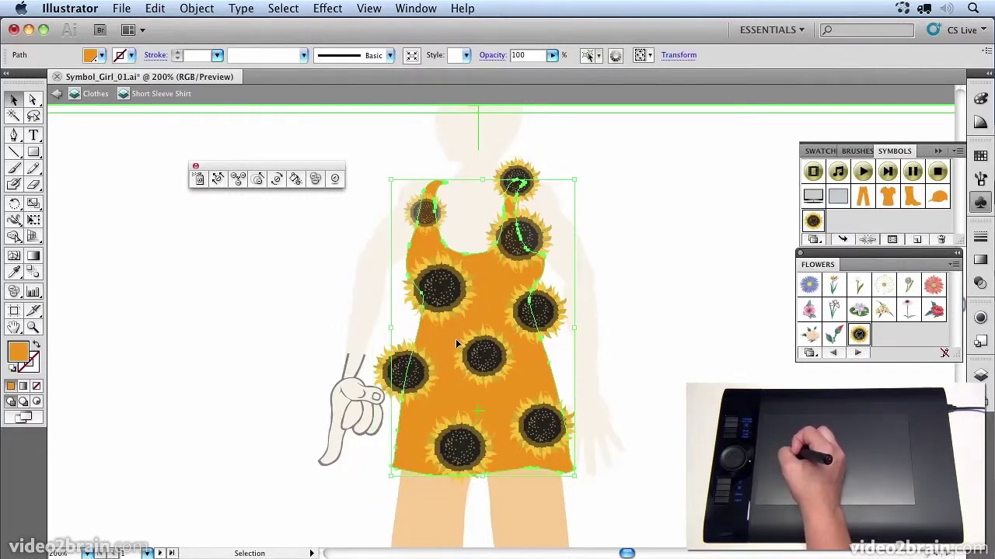
pyautogui.rightClick(496, 308)
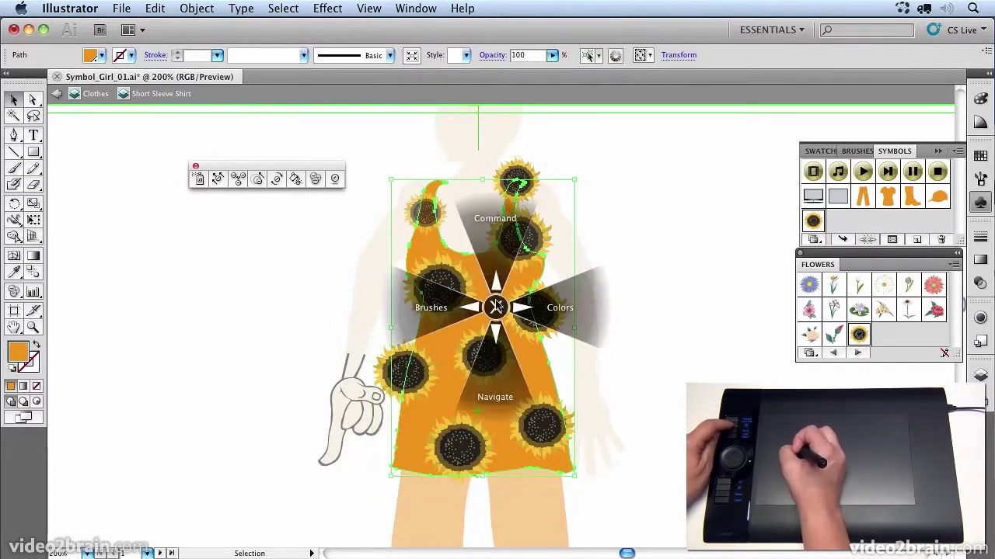
pyautogui.click(489, 242)
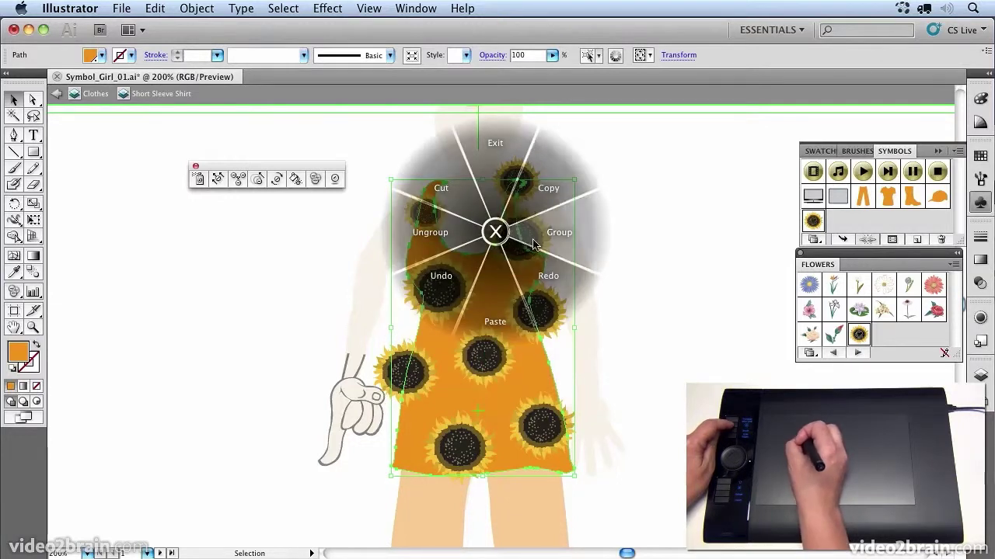
pyautogui.click(556, 190)
pyautogui.click(502, 371)
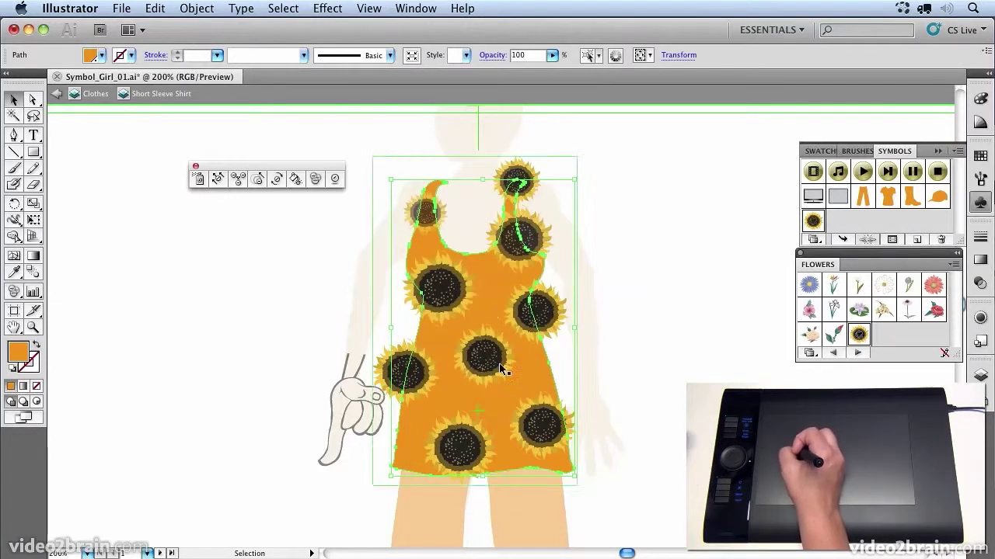
pyautogui.click(158, 9)
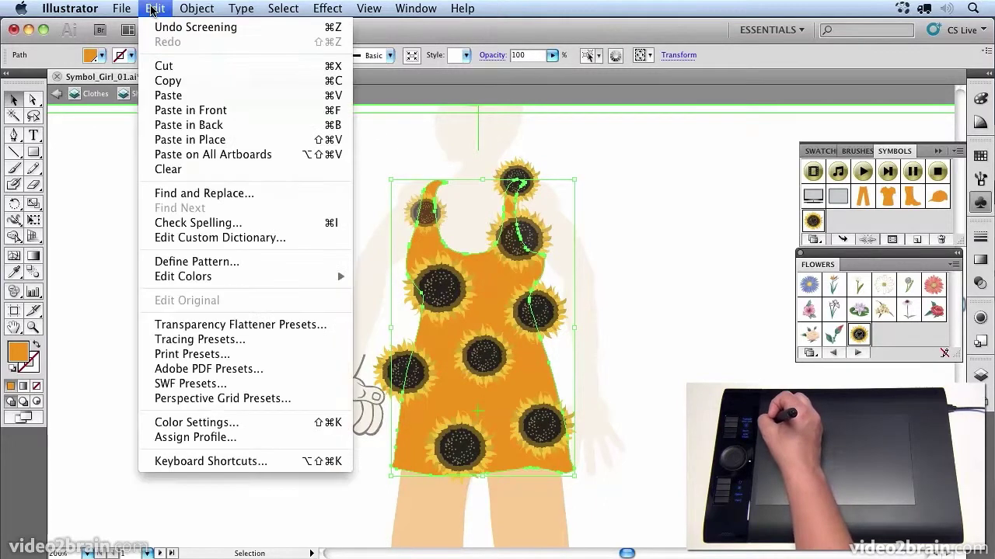
pyautogui.click(191, 115)
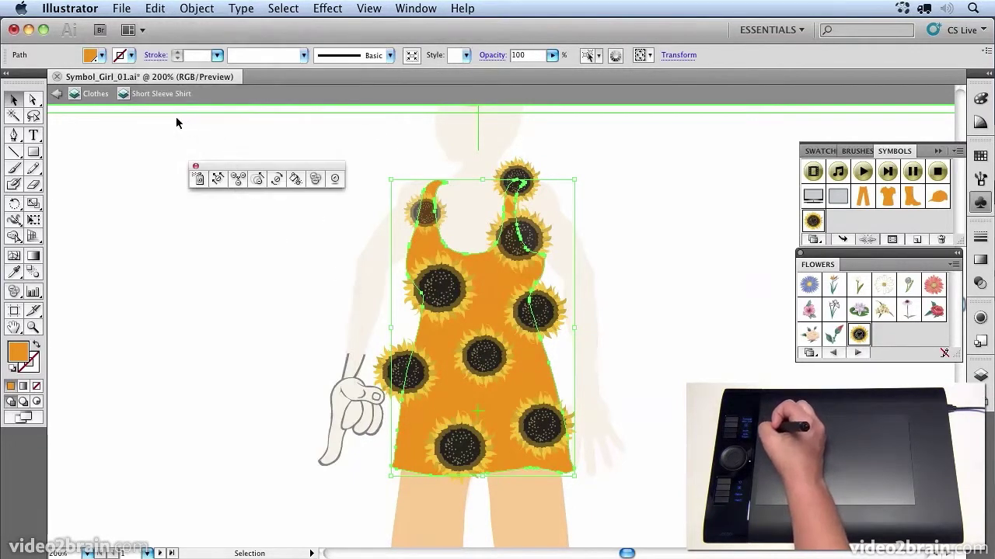
pyautogui.click(979, 376)
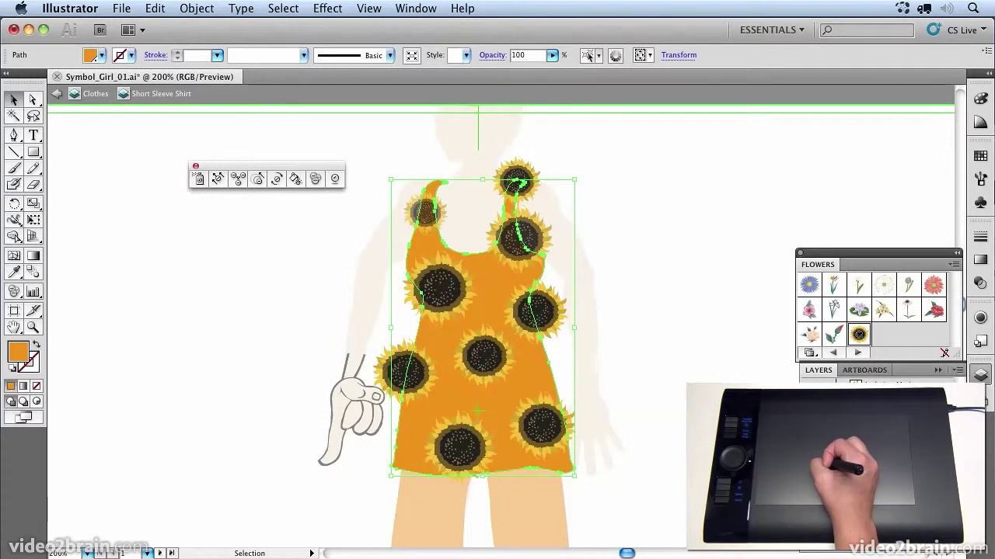
pyautogui.press('shift+super+]')
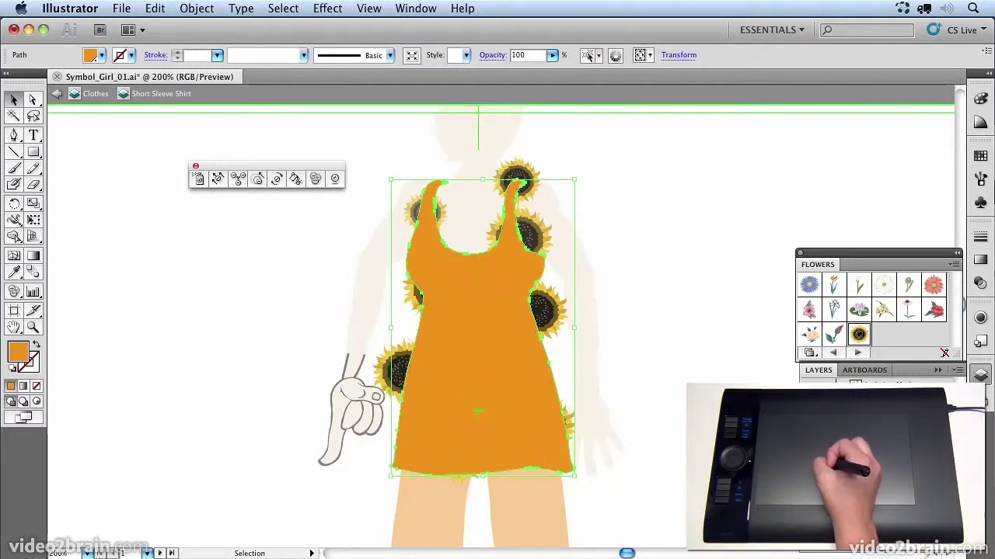
# - Make a clipping mask from all the shirt artwork so the sunflowers are trimmed to the shirt's outline, and exit isolation mode completely
pyautogui.press('super+a')
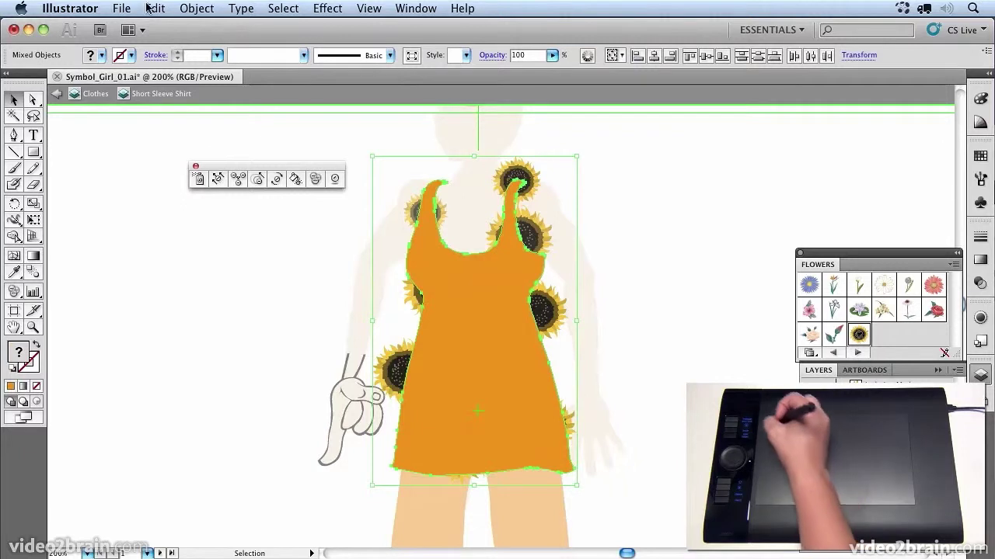
pyautogui.click(195, 10)
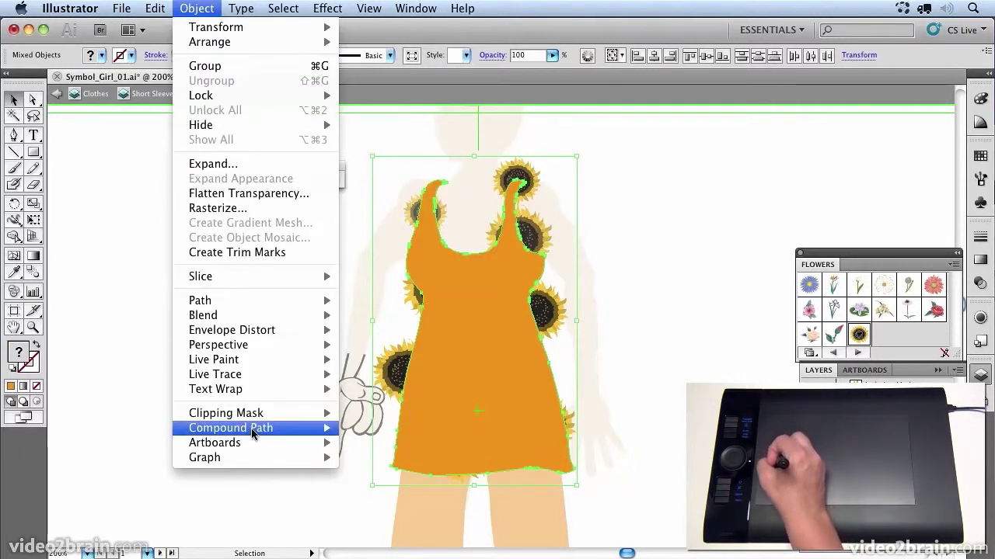
pyautogui.moveTo(251, 432)
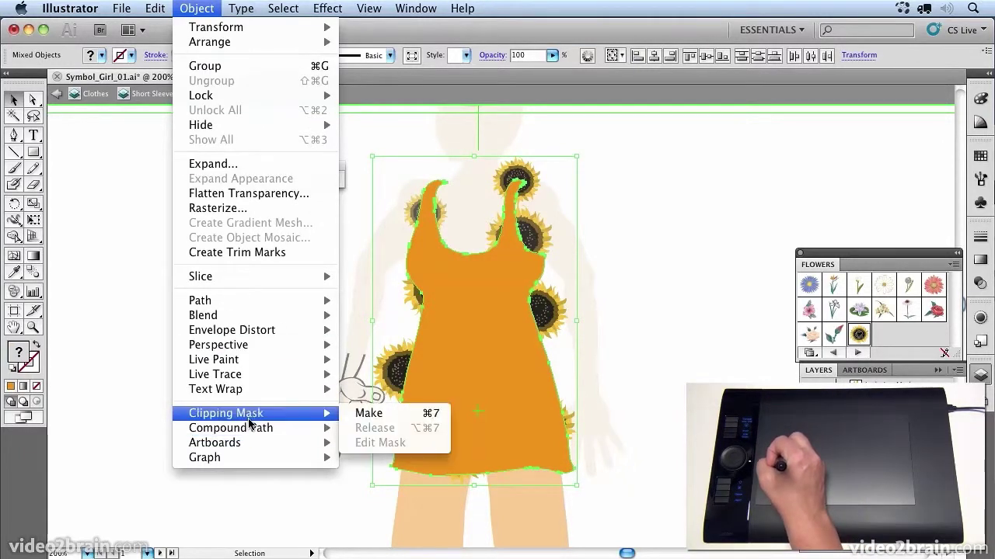
pyautogui.click(366, 415)
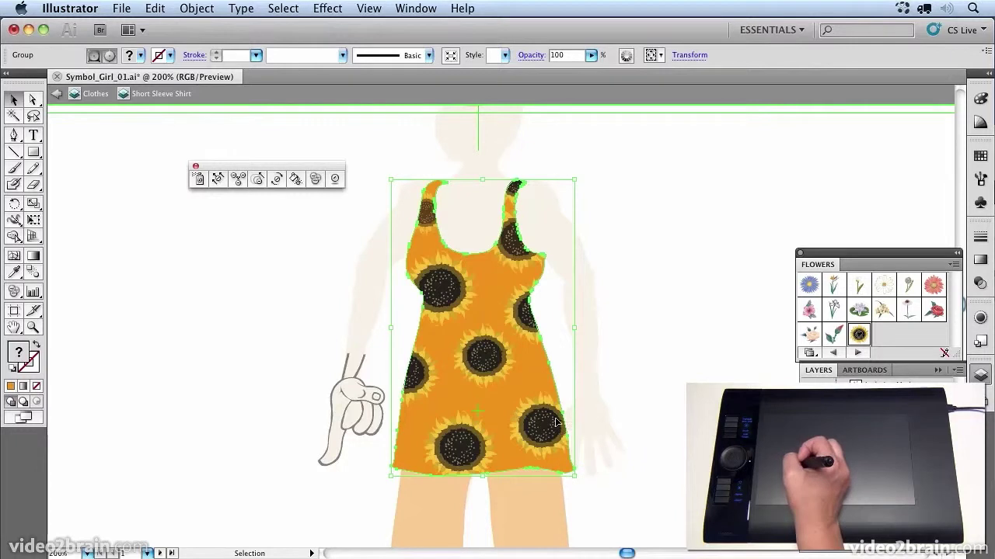
pyautogui.click(55, 96)
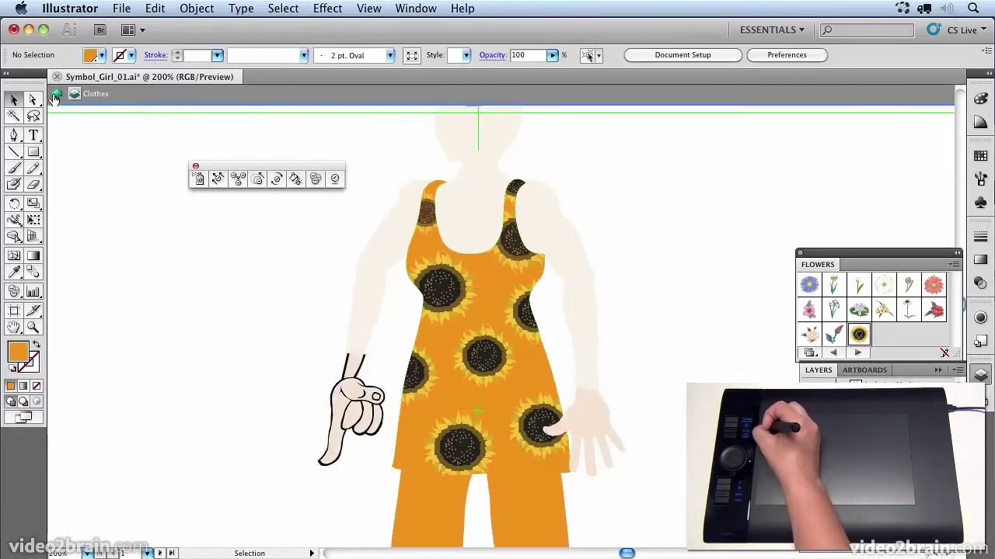
pyautogui.click(56, 97)
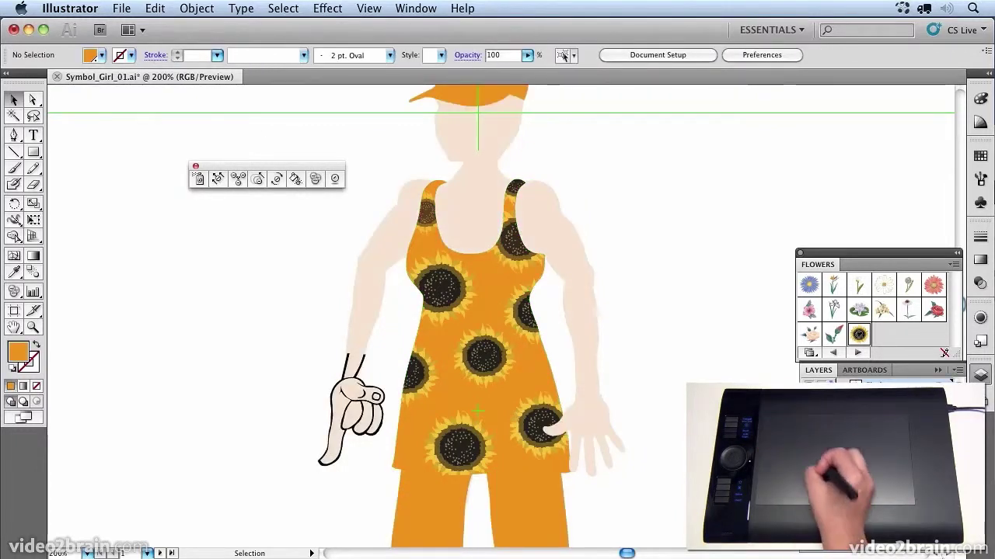